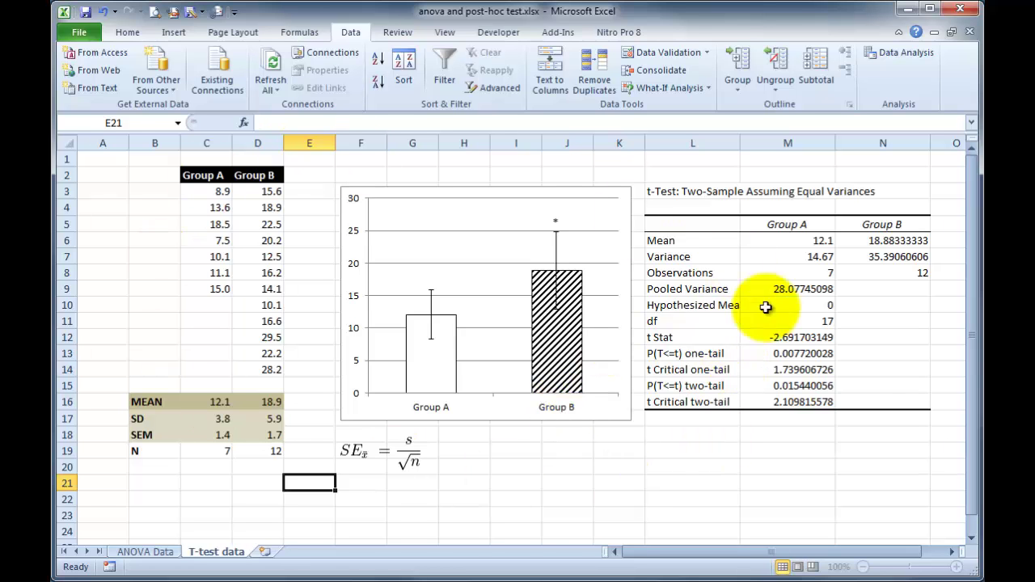
- Review the two-tail p-value in the t-test results and inspect the three-group bar chart on the ANOVA Data sheet
click(665, 387)
drag(665, 387, 790, 388)
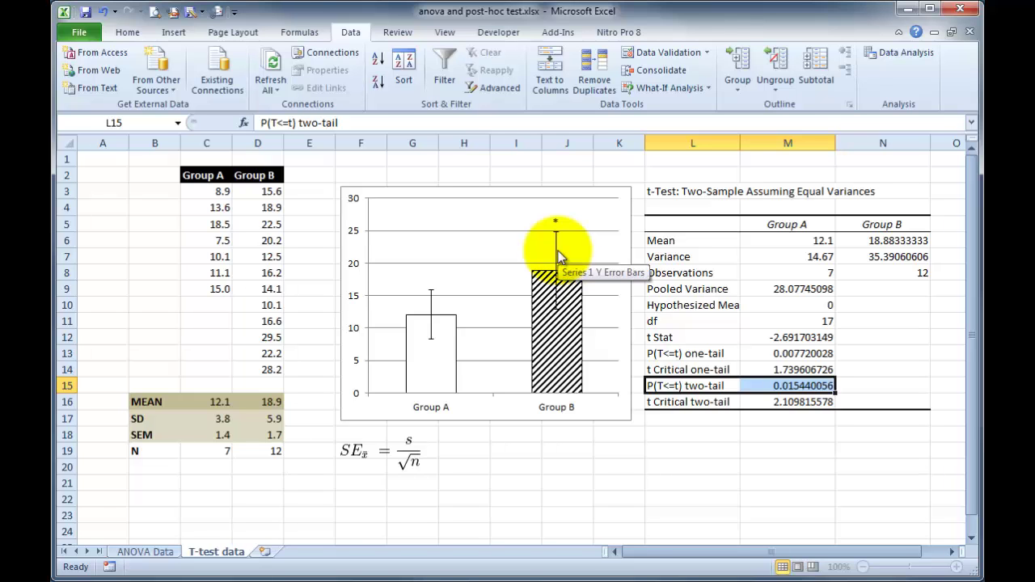
click(144, 552)
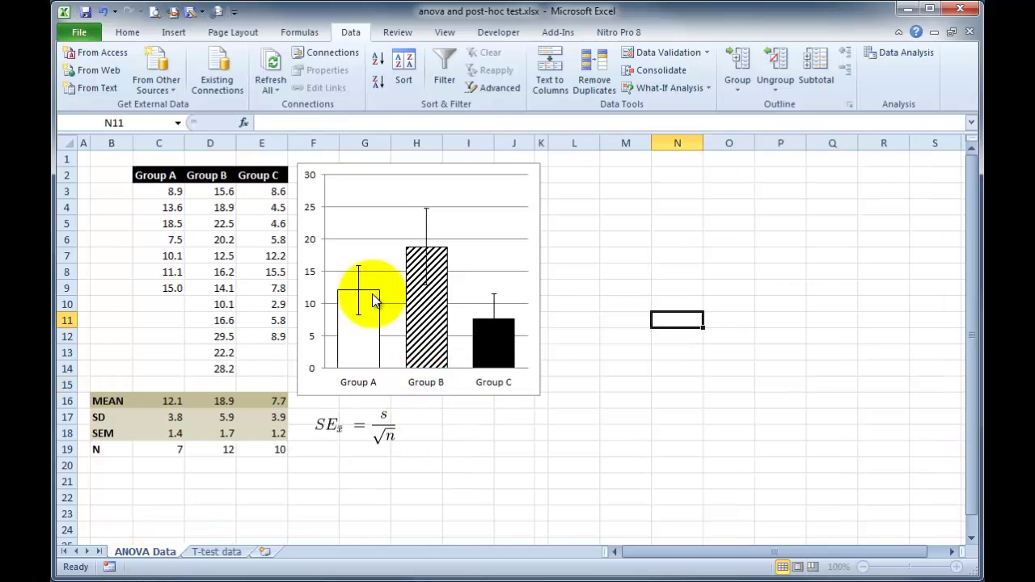
mouse_move(498, 356)
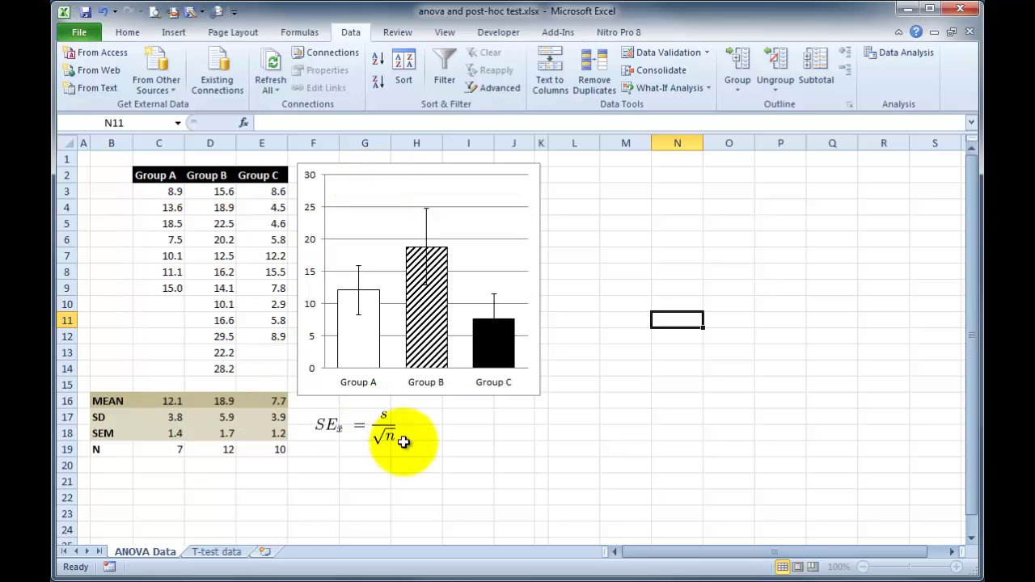
mouse_move(379, 306)
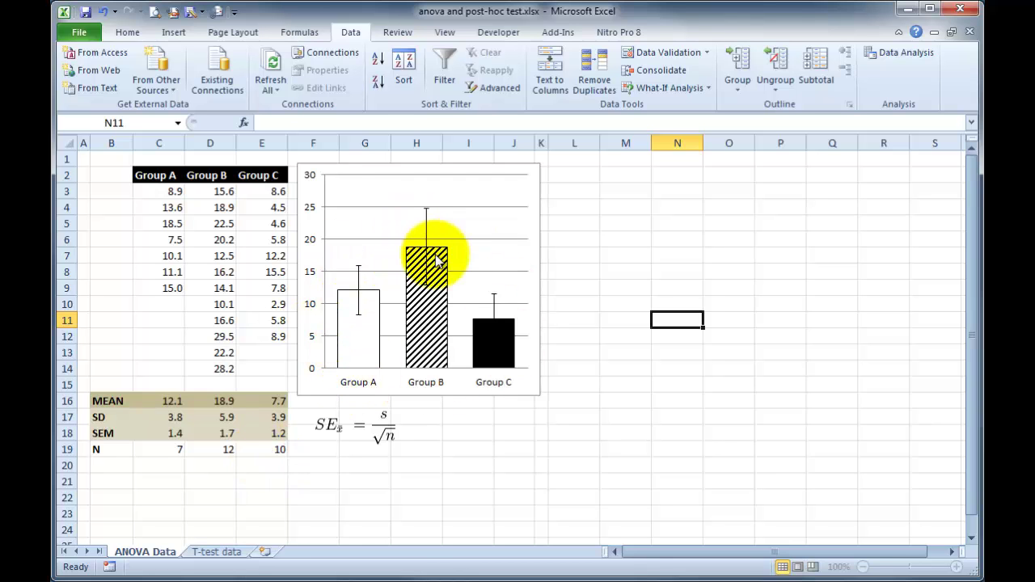
mouse_move(484, 338)
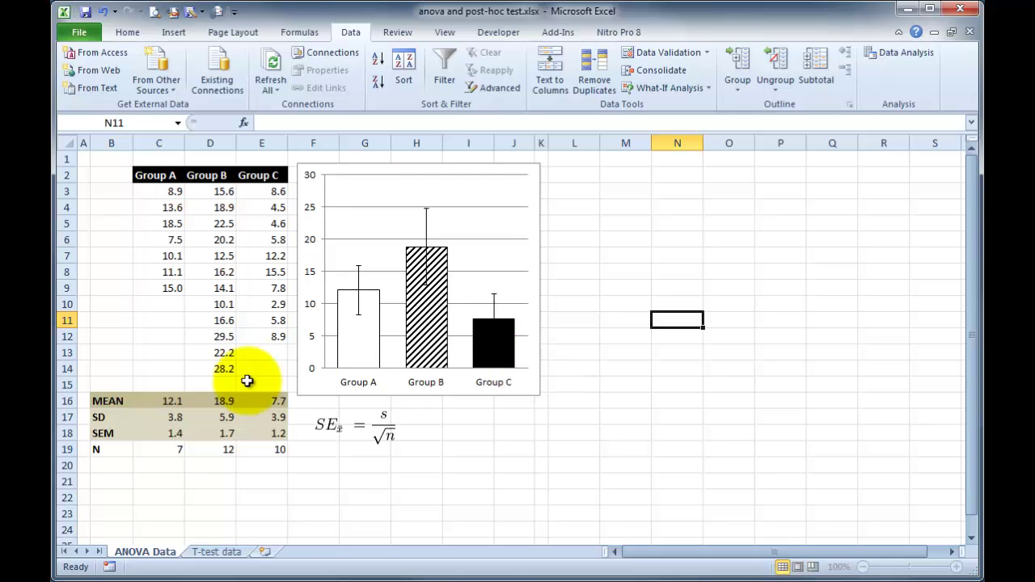
- Inspect Group A's standard deviation formula in C17 and the standard error equation picture below the chart
click(170, 418)
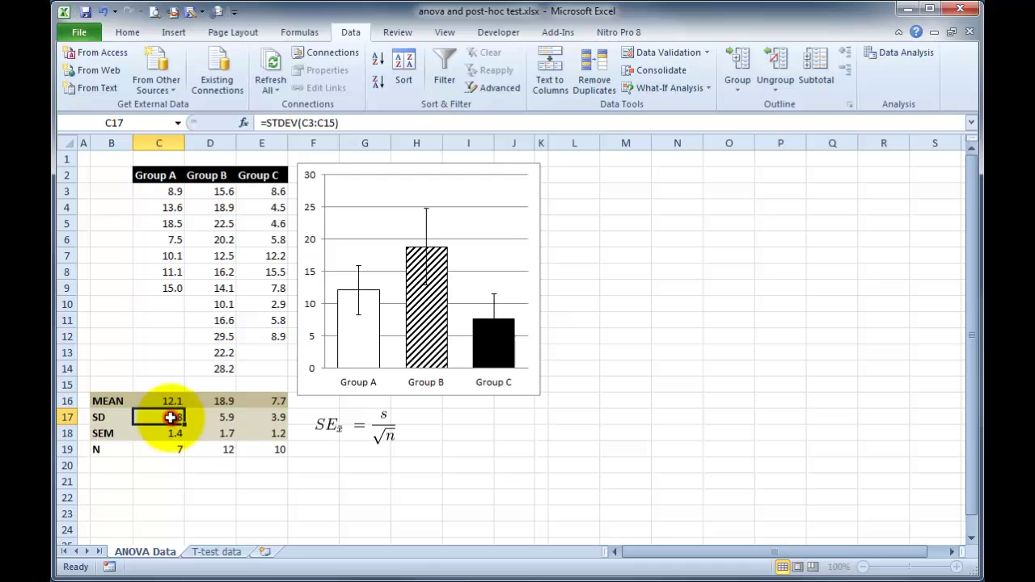
click(317, 123)
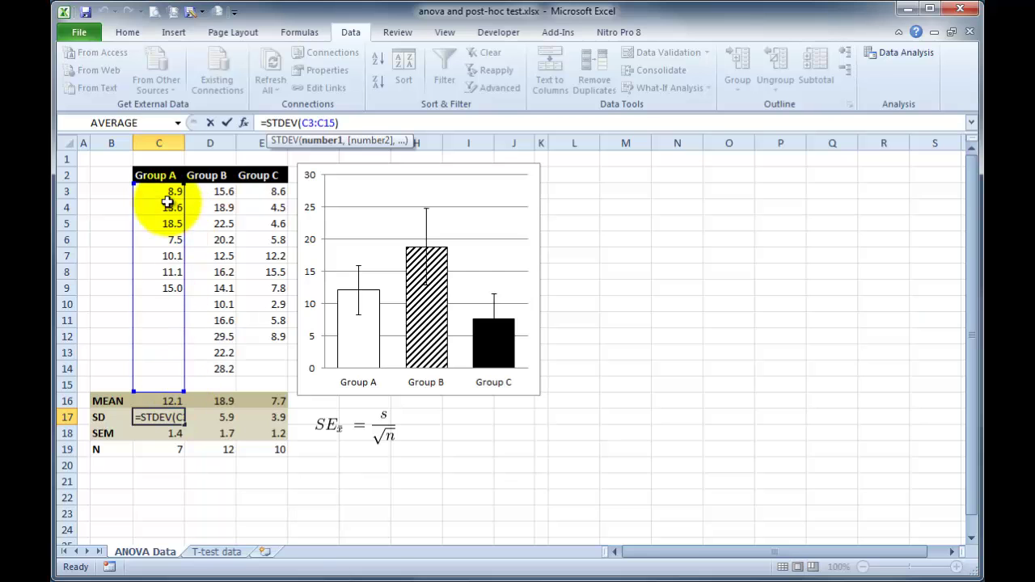
click(351, 122)
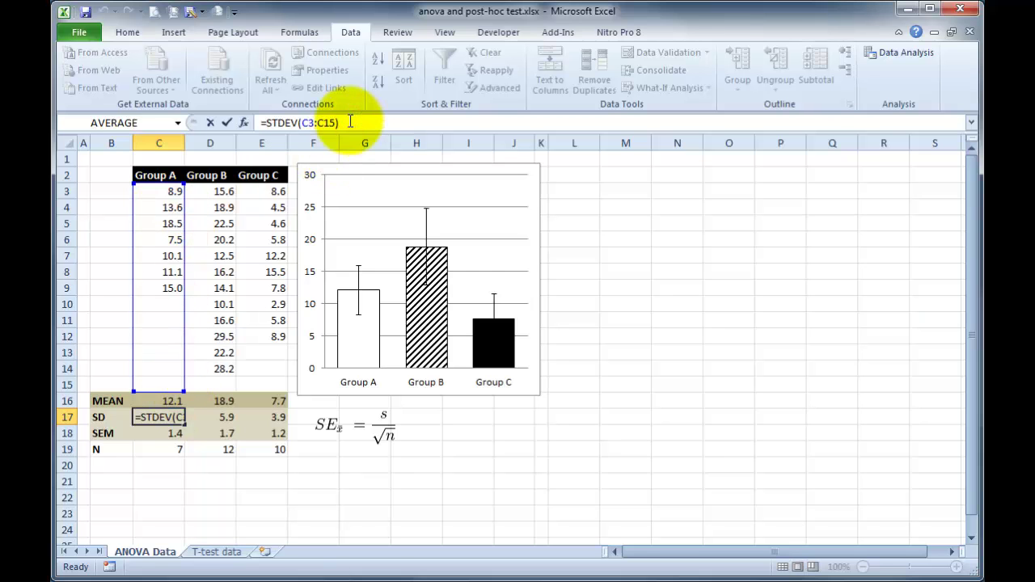
key(Return)
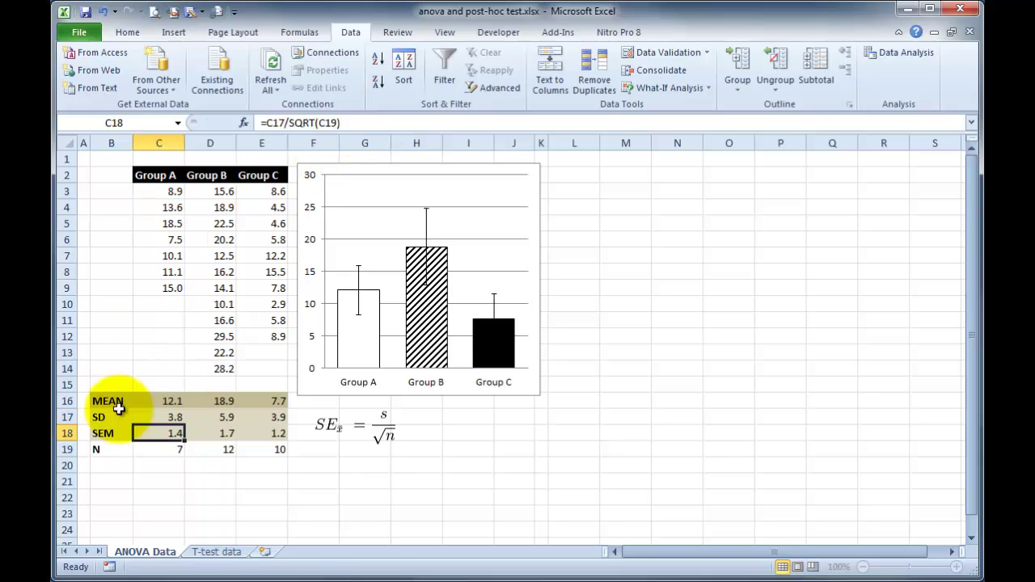
click(328, 426)
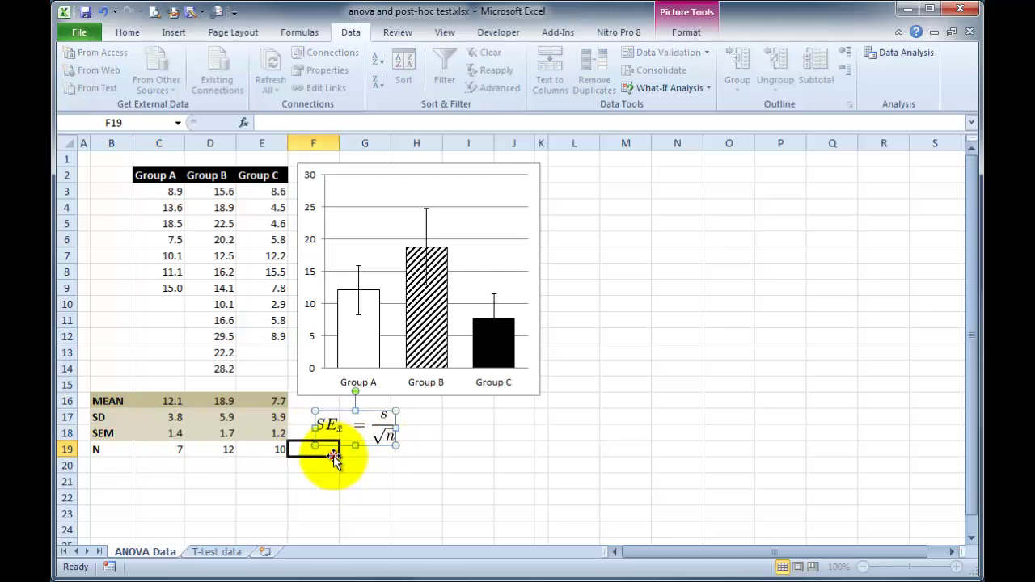
click(331, 453)
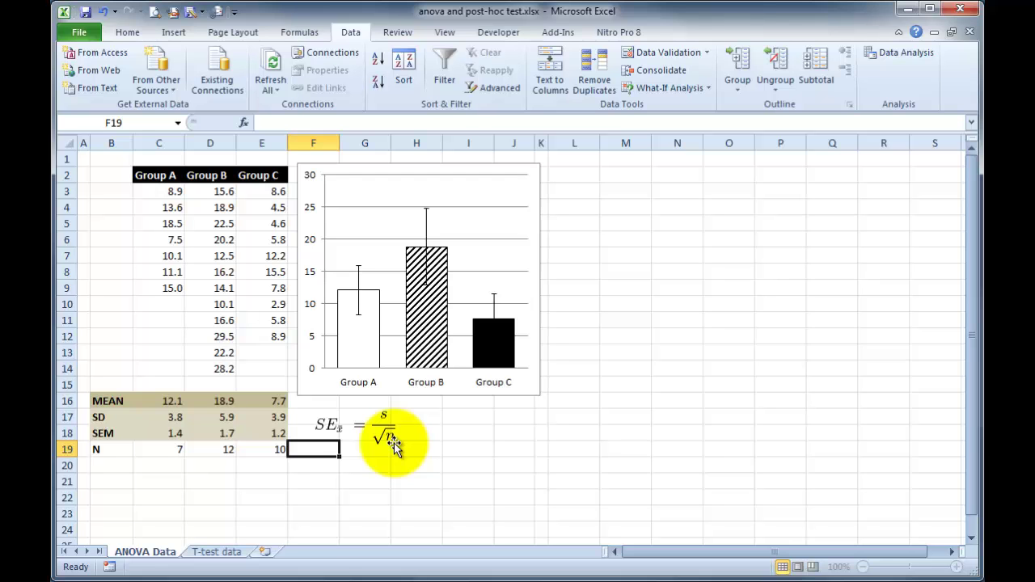
click(166, 466)
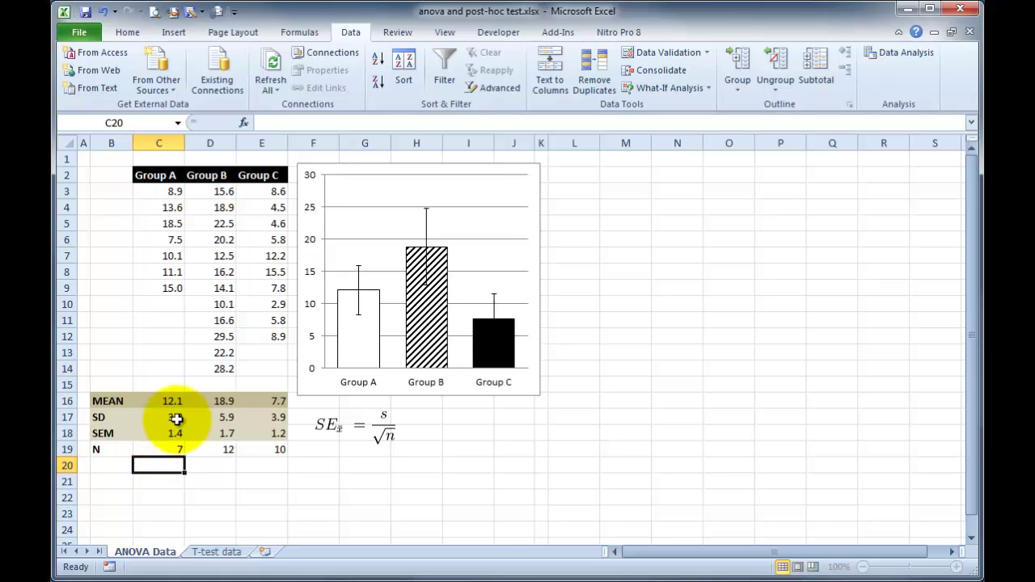
- Inspect Group A's standard deviation in C17 and the sample size formula and its referenced cells in C19
click(174, 418)
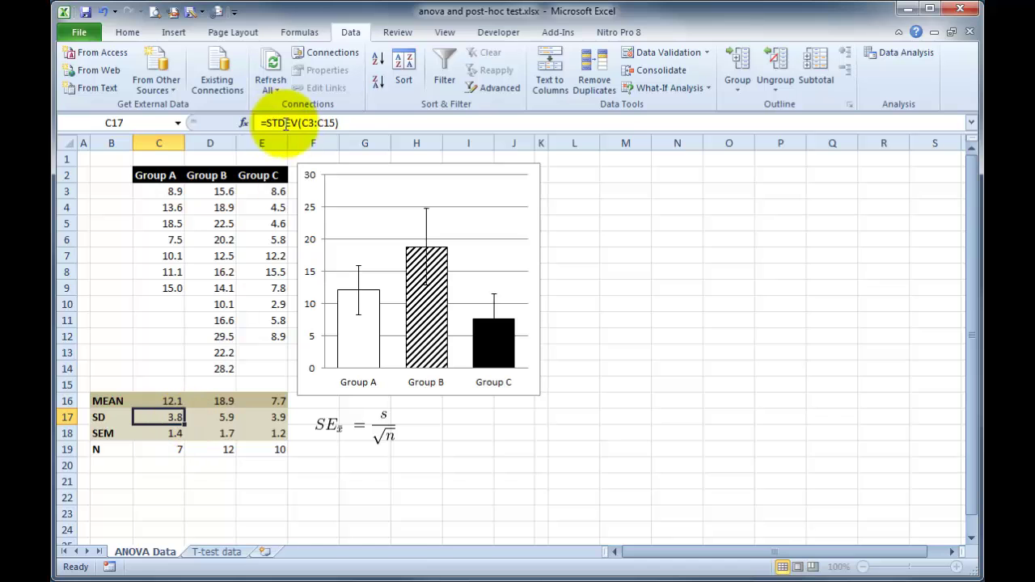
click(170, 450)
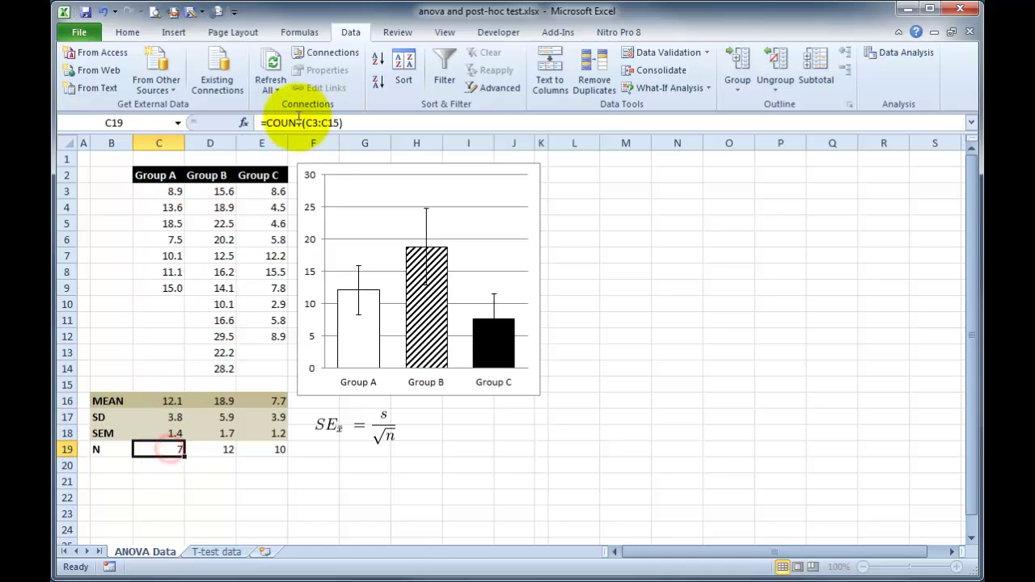
click(170, 448)
click(315, 123)
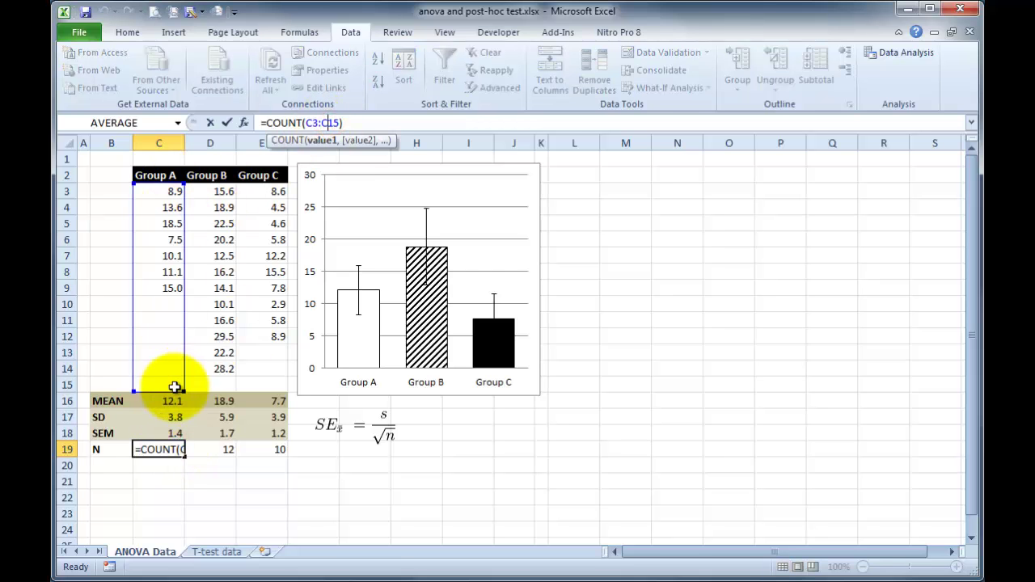
click(349, 121)
key(Return)
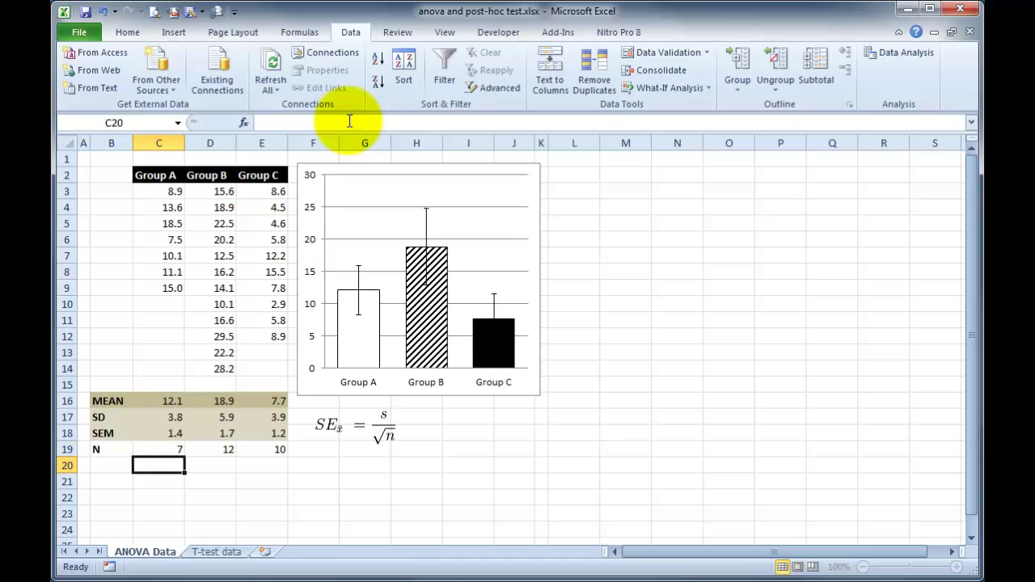
click(172, 450)
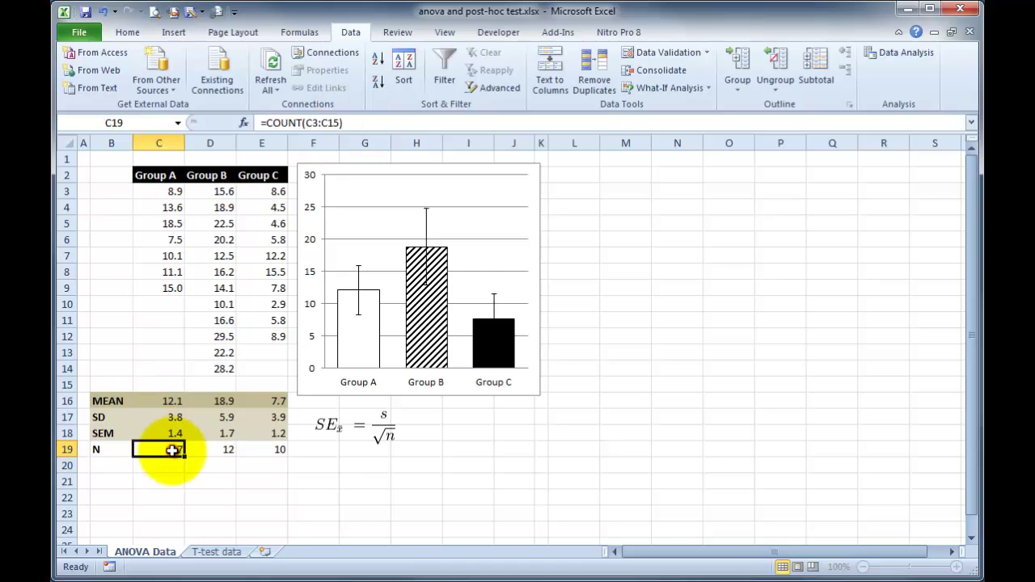
- Examine Group A's SEM formula in C18 and compare the SD values in C17:E17 with the chart's error bars
click(166, 433)
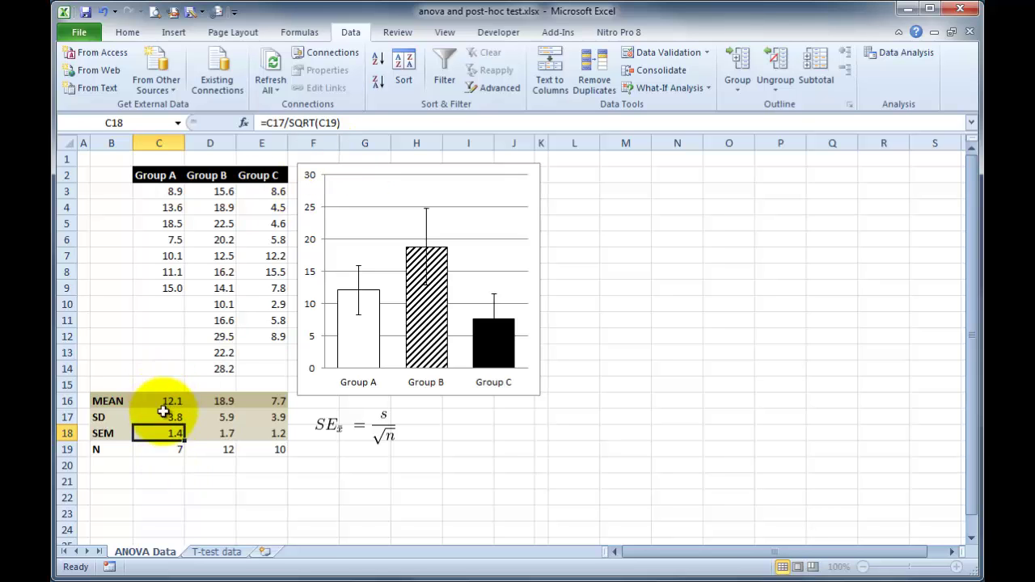
drag(166, 434, 258, 415)
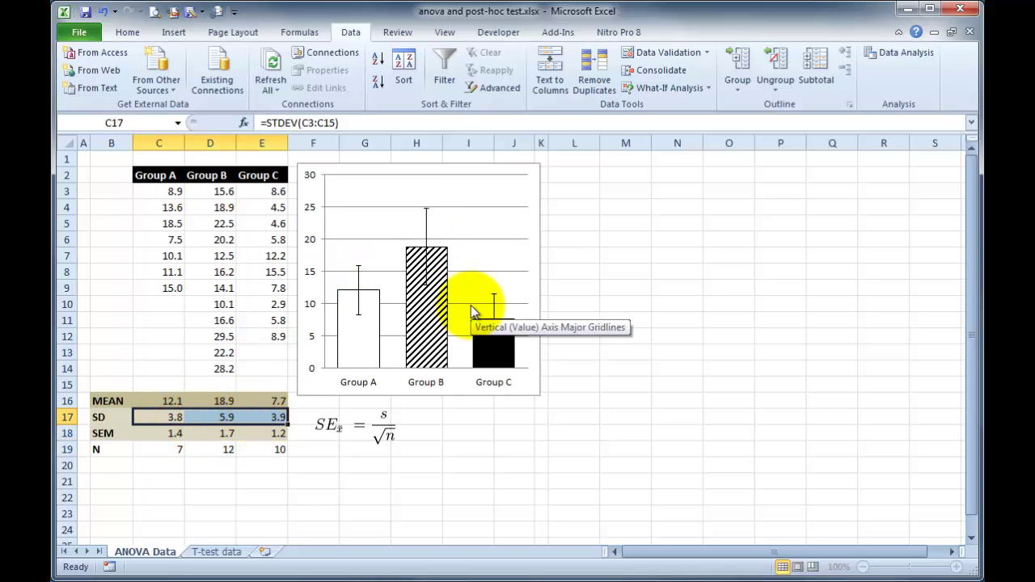
click(232, 464)
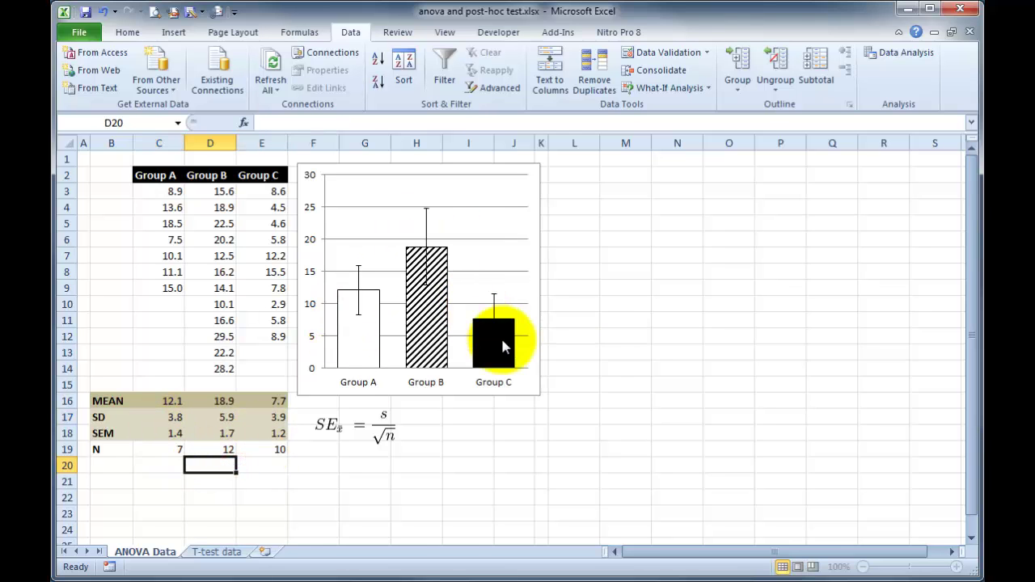
mouse_move(502, 346)
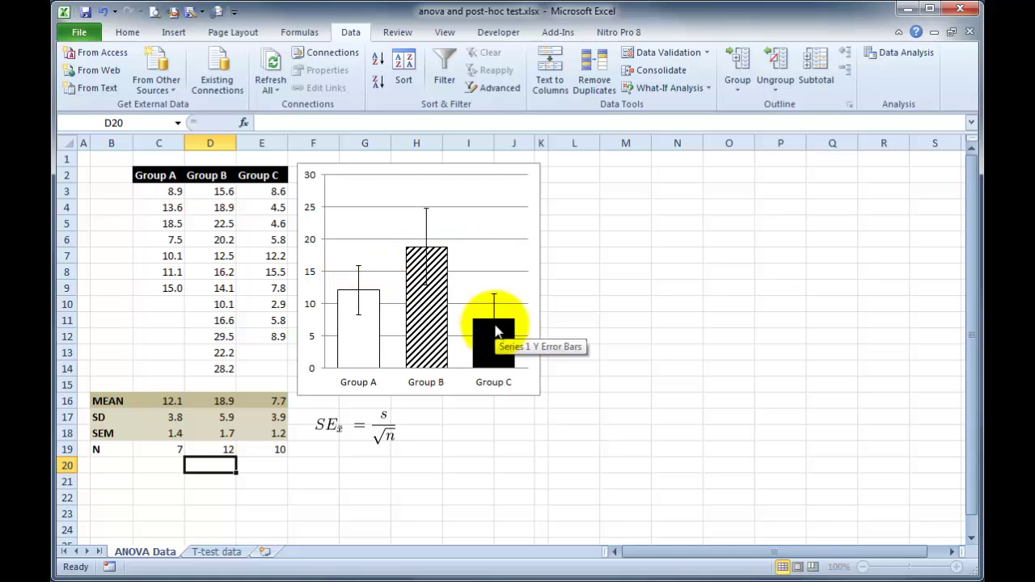
- Start a single-factor ANOVA from the Data Analysis tools with input range C2:E14, grouped by columns with labels in the first row
click(889, 52)
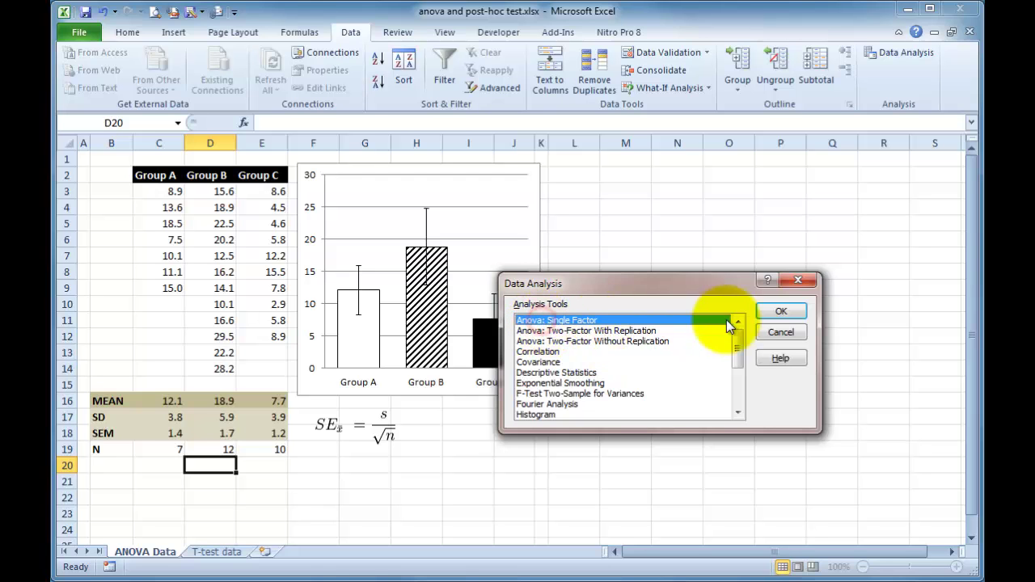
click(771, 313)
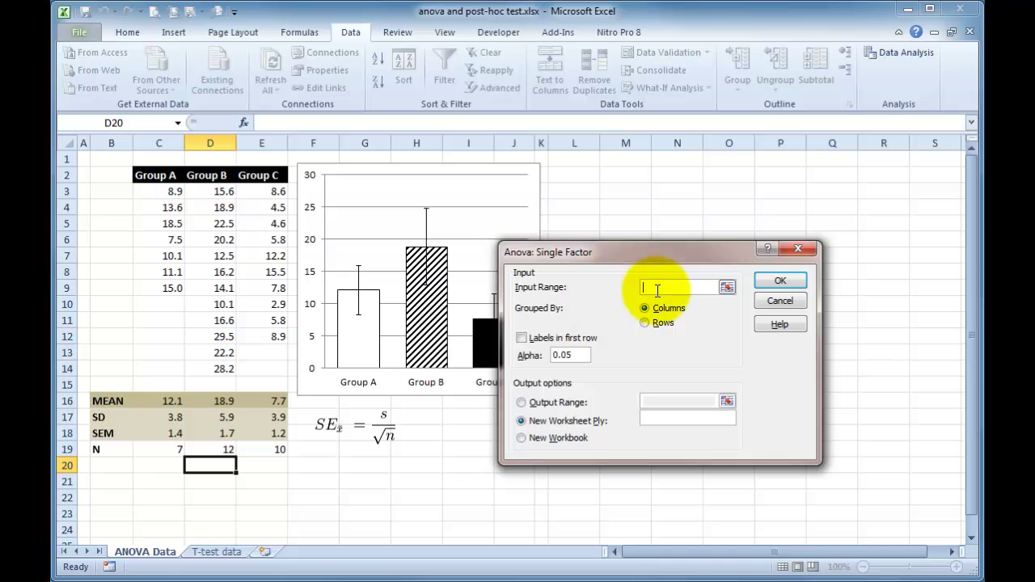
drag(143, 175, 268, 370)
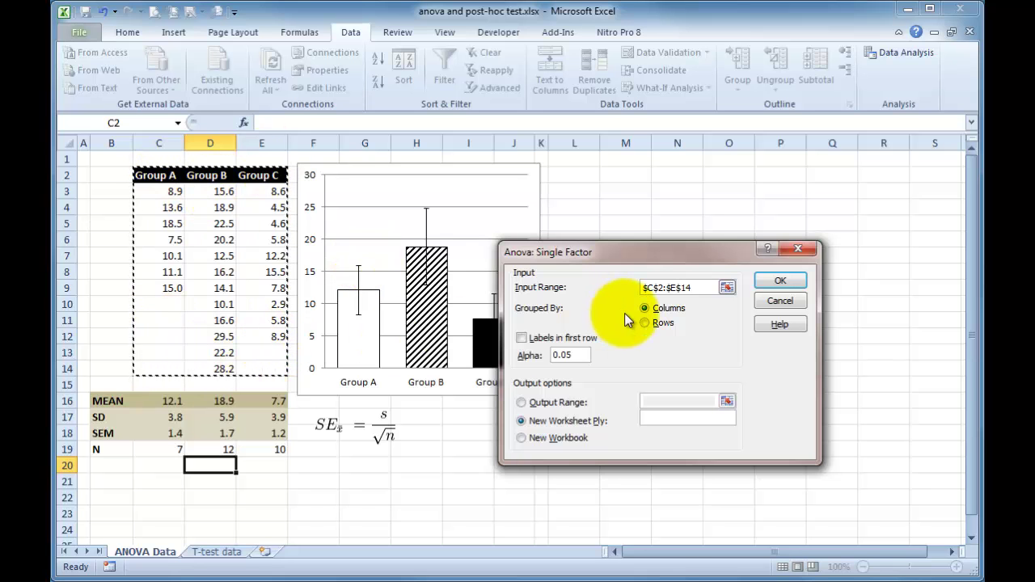
key(shift+Tab)
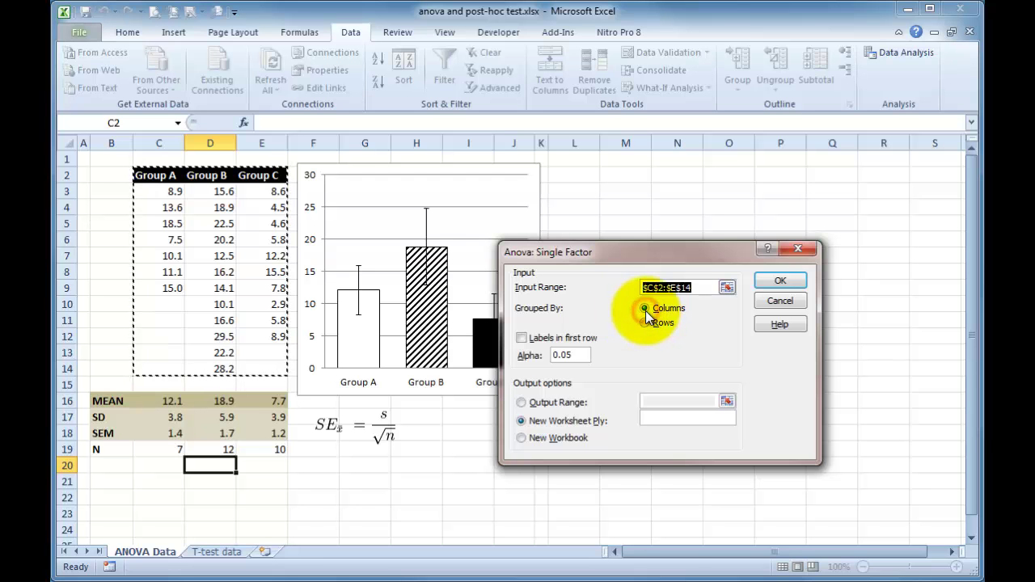
click(522, 341)
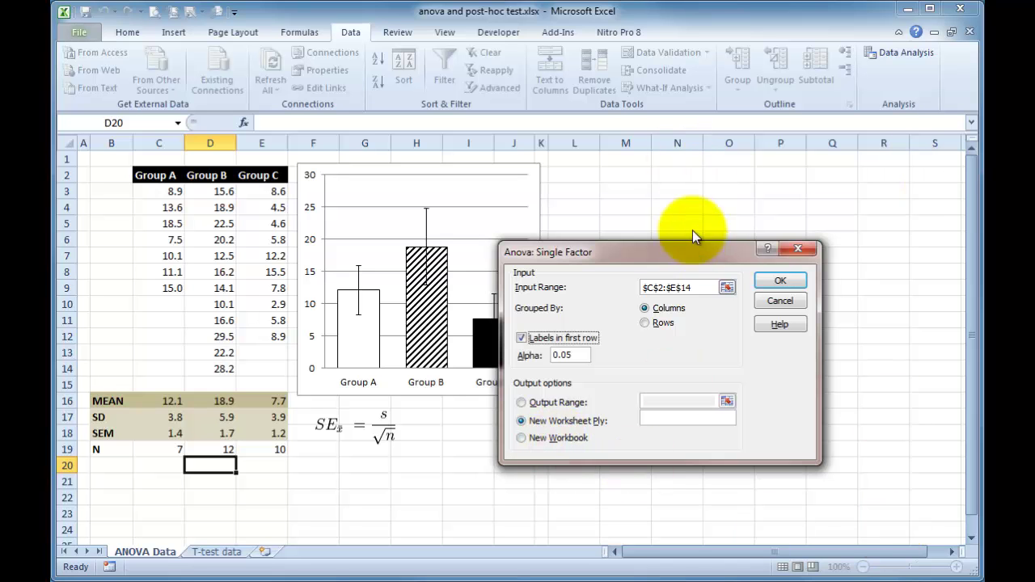
- Set the ANOVA output range to L2:S22 on the current sheet and run the analysis
drag(699, 248, 301, 192)
click(190, 347)
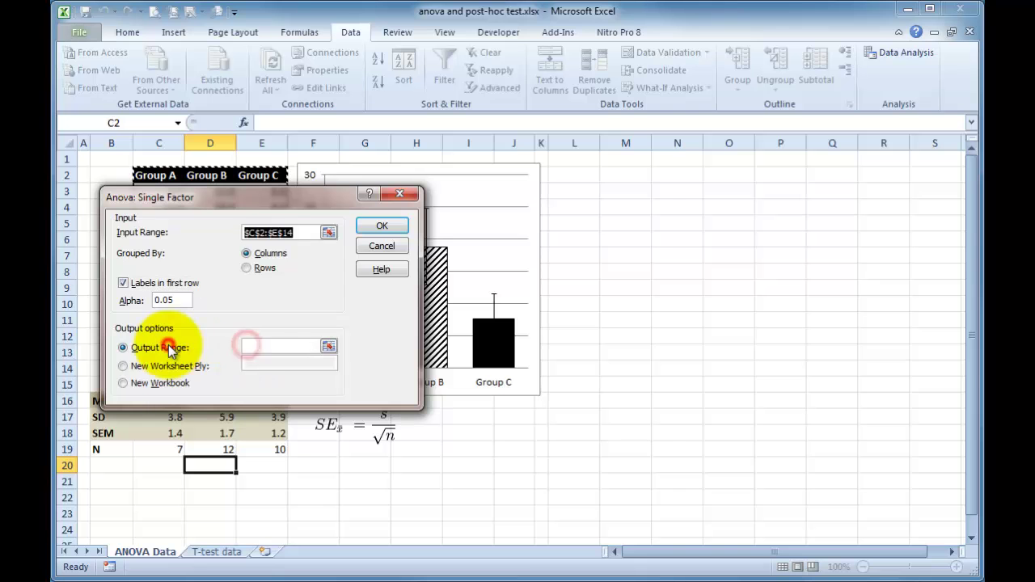
click(264, 347)
drag(576, 170, 930, 497)
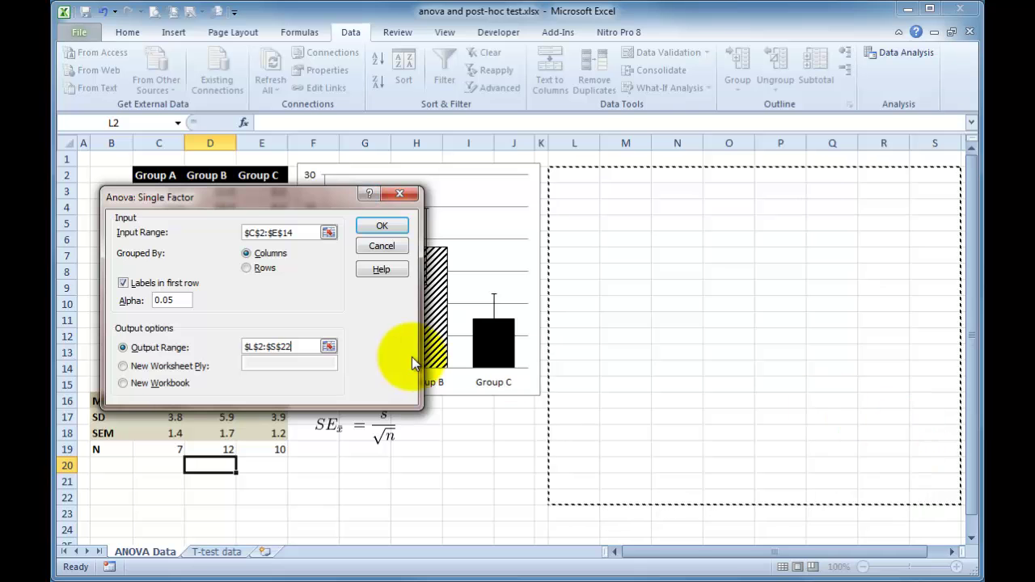
click(382, 226)
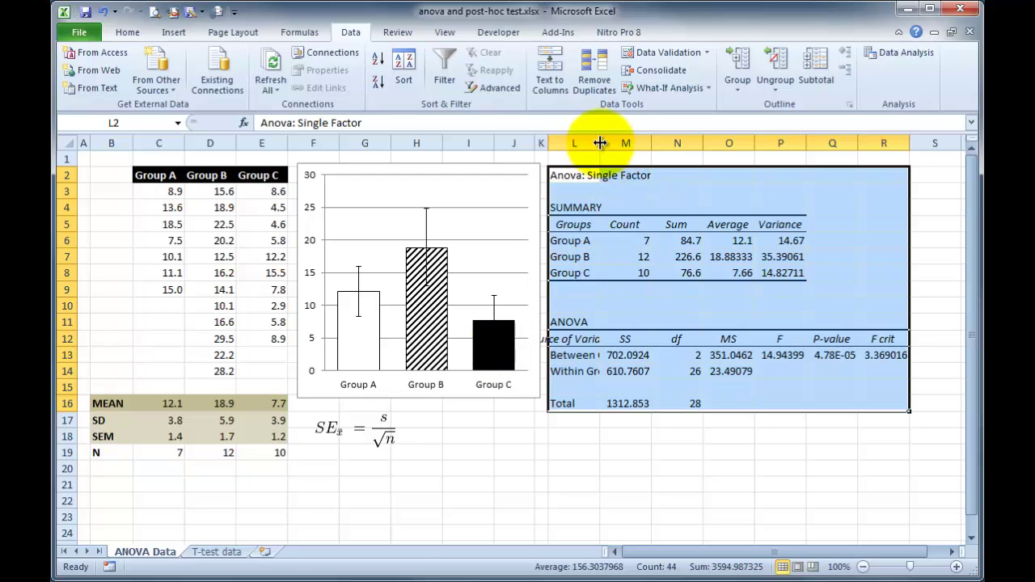
- Adjust the column widths of the ANOVA output, starting with column L, to fit its labels and values
drag(600, 143, 643, 144)
drag(742, 144, 732, 144)
drag(783, 144, 898, 143)
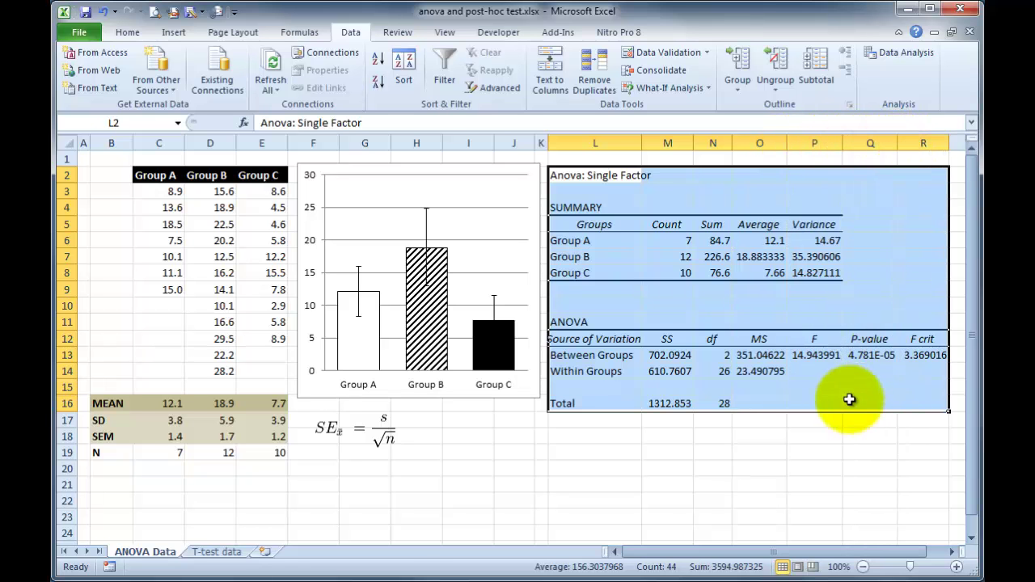
click(808, 436)
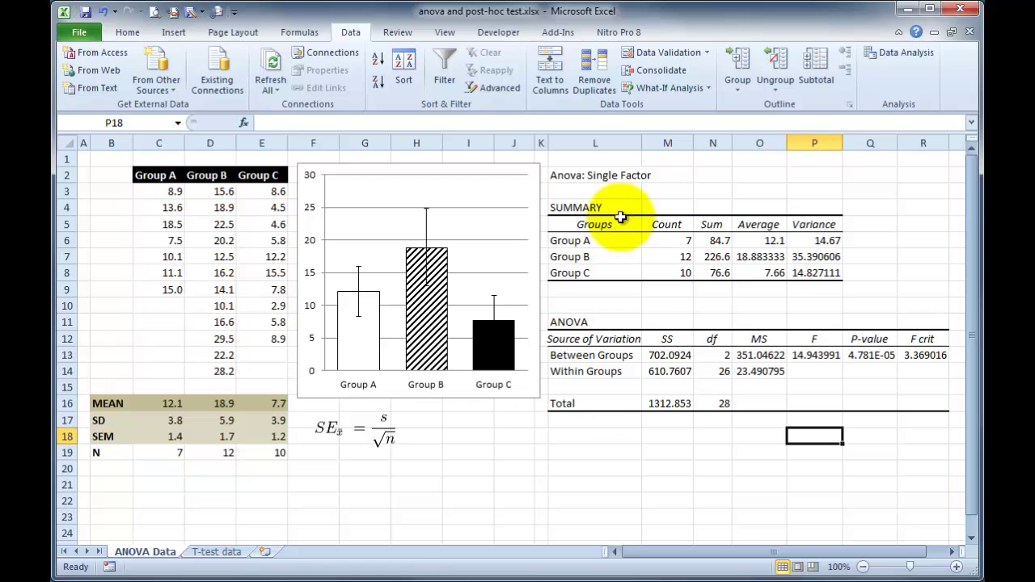
- Examine the single-factor ANOVA output from its title down to the Total row, and compare it with the bar chart
click(600, 174)
click(595, 419)
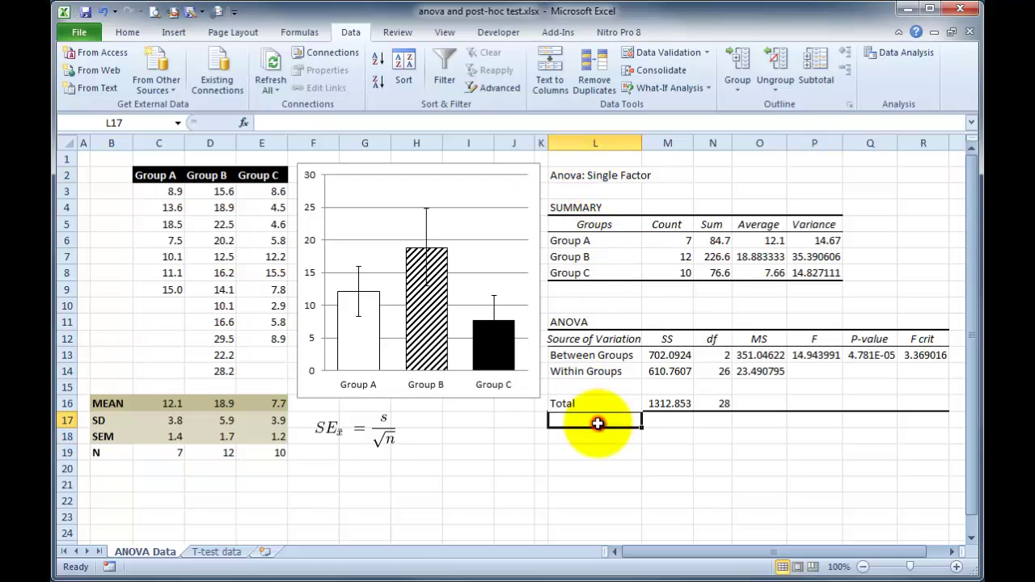
mouse_move(369, 329)
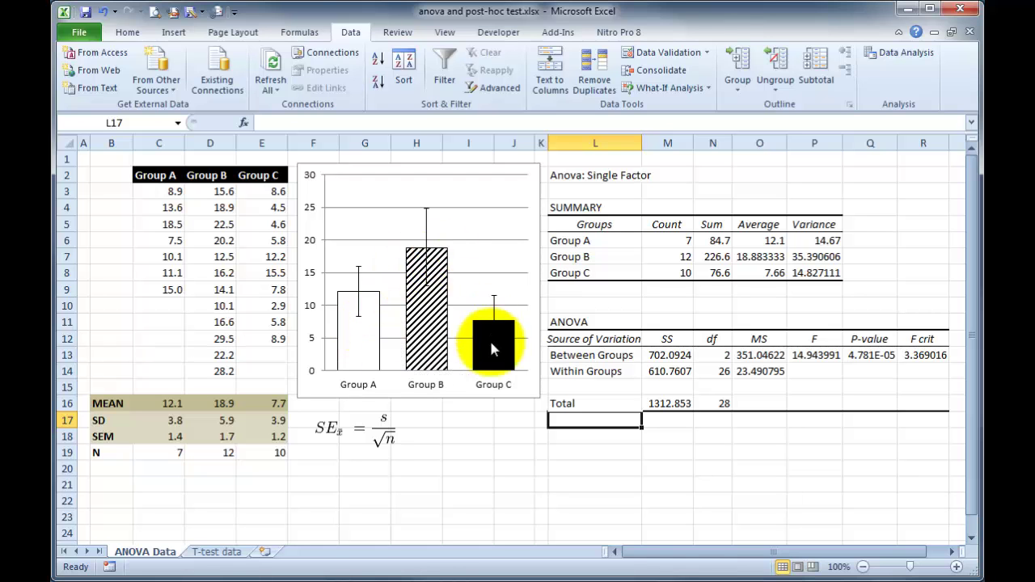
mouse_move(486, 358)
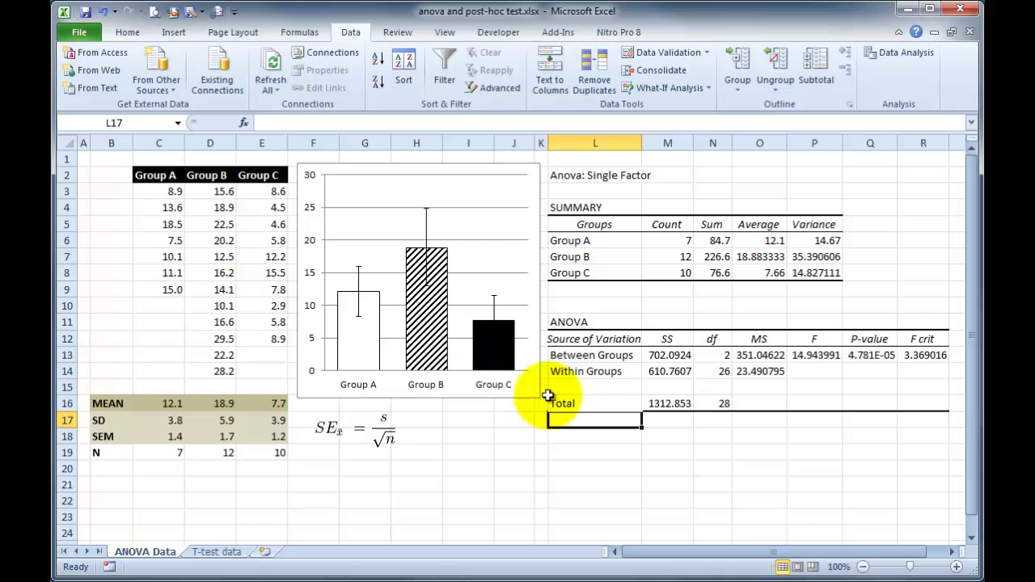
- Highlight the Between Groups row of the ANOVA table, L13:R13, with a yellow fill
click(570, 357)
drag(569, 358, 621, 360)
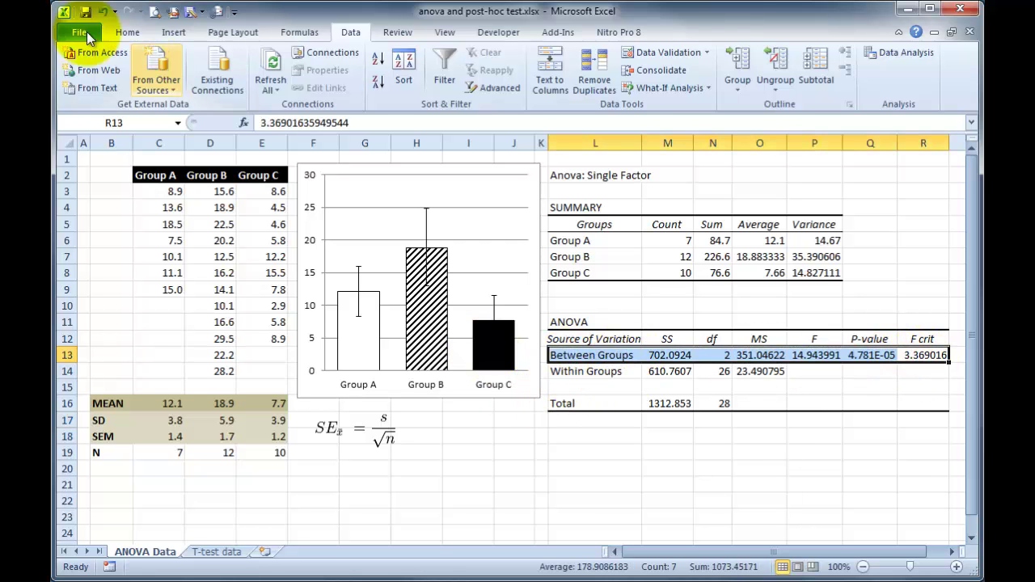
click(127, 31)
click(257, 83)
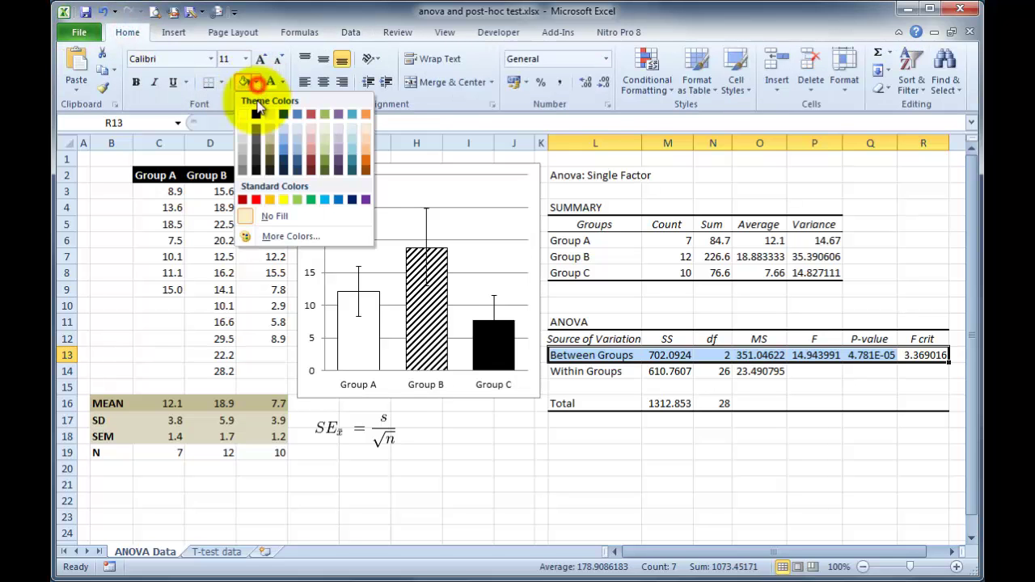
click(279, 194)
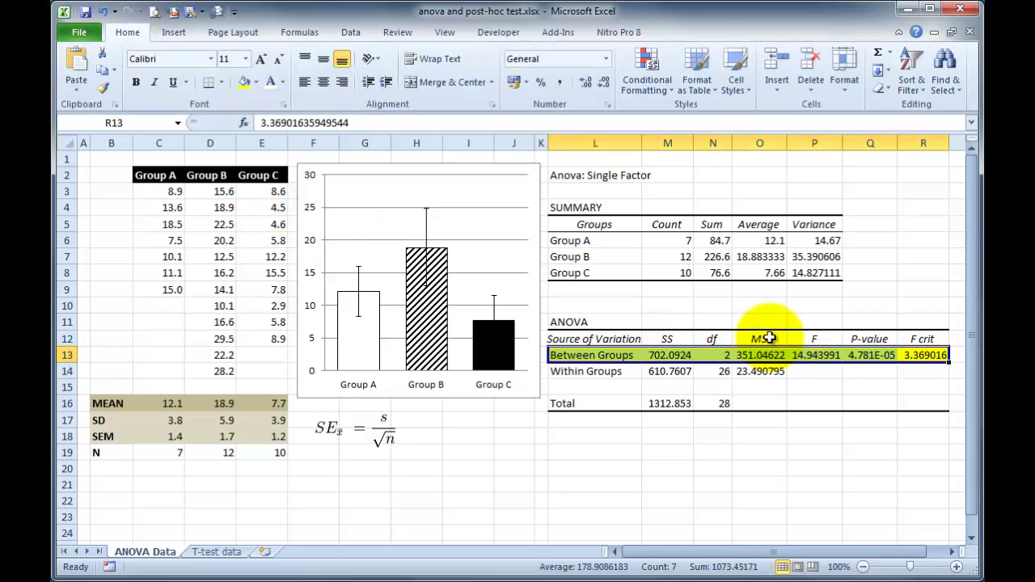
- Format the Between Groups P-value in Q13 as a Number with six decimal places
click(871, 353)
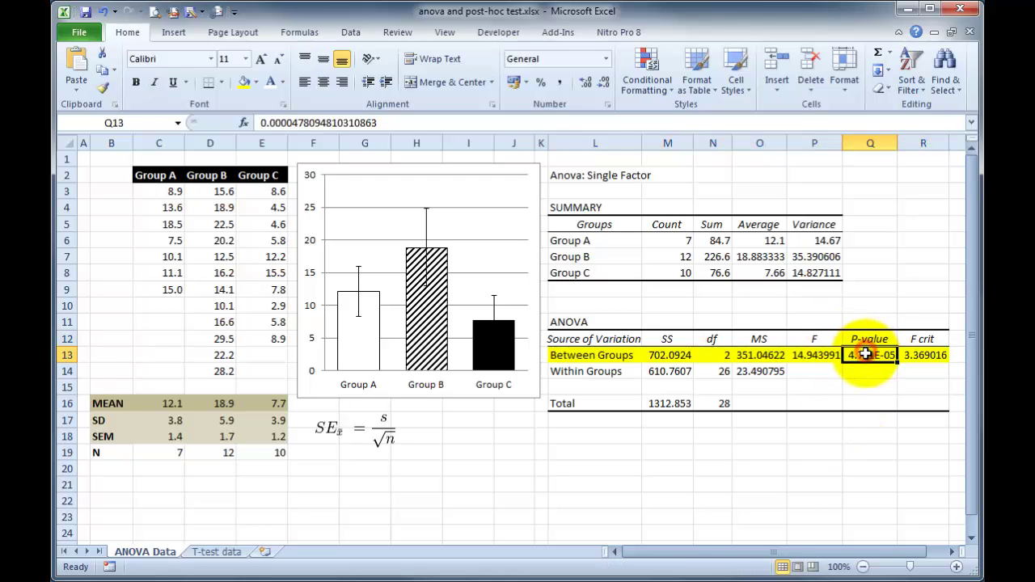
click(605, 59)
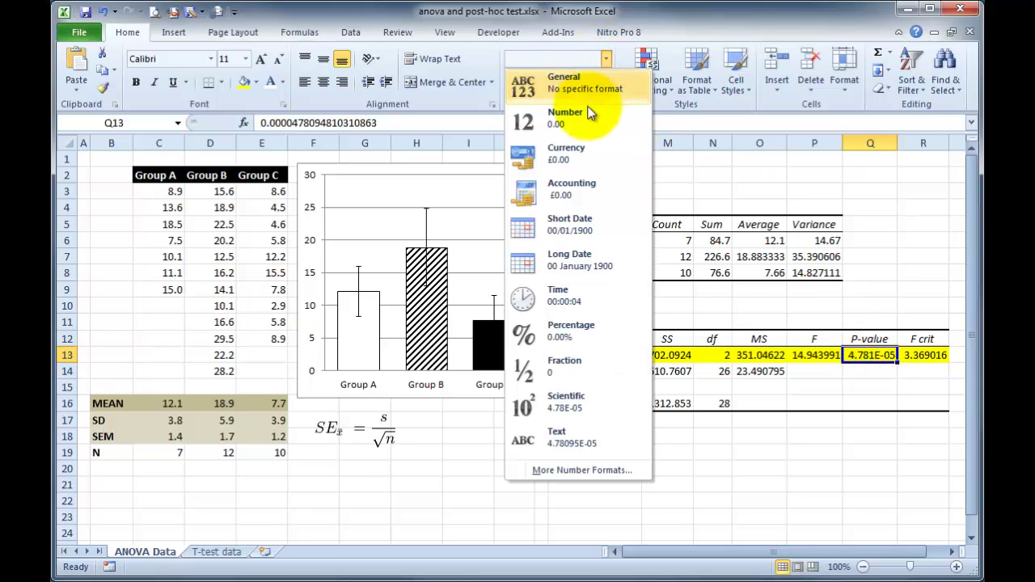
click(589, 119)
click(597, 84)
click(585, 82)
click(585, 83)
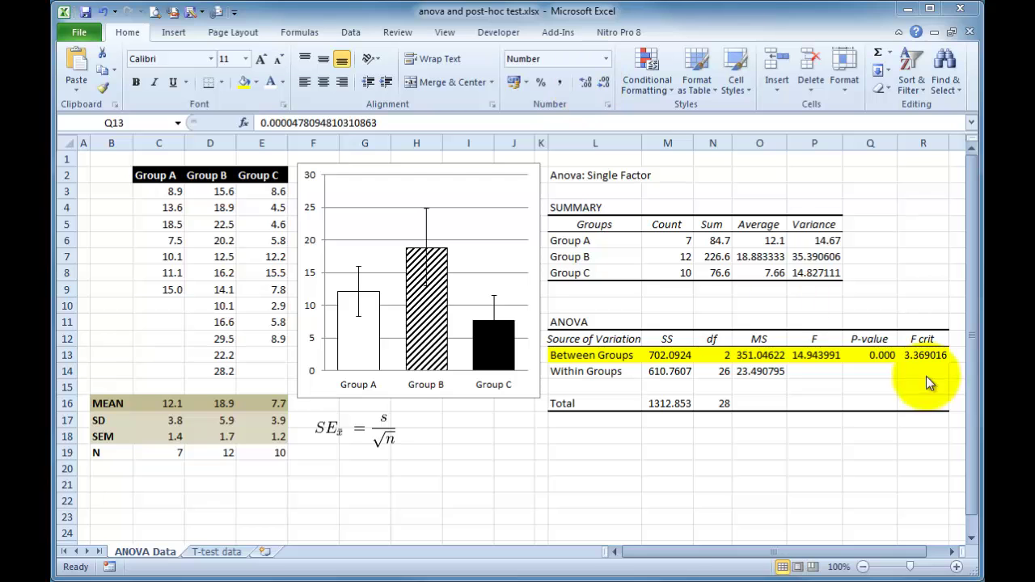
click(870, 355)
click(586, 82)
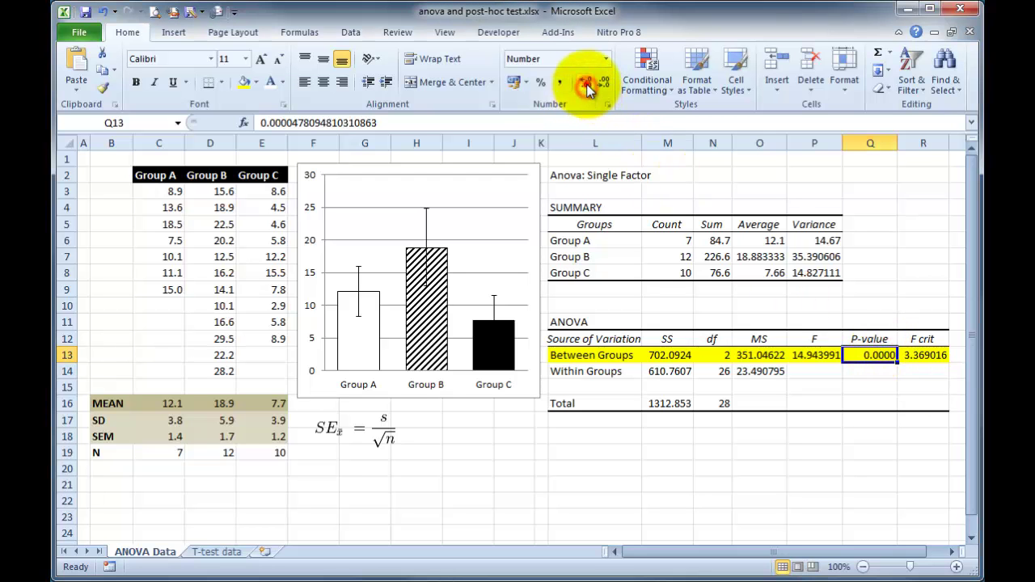
click(585, 84)
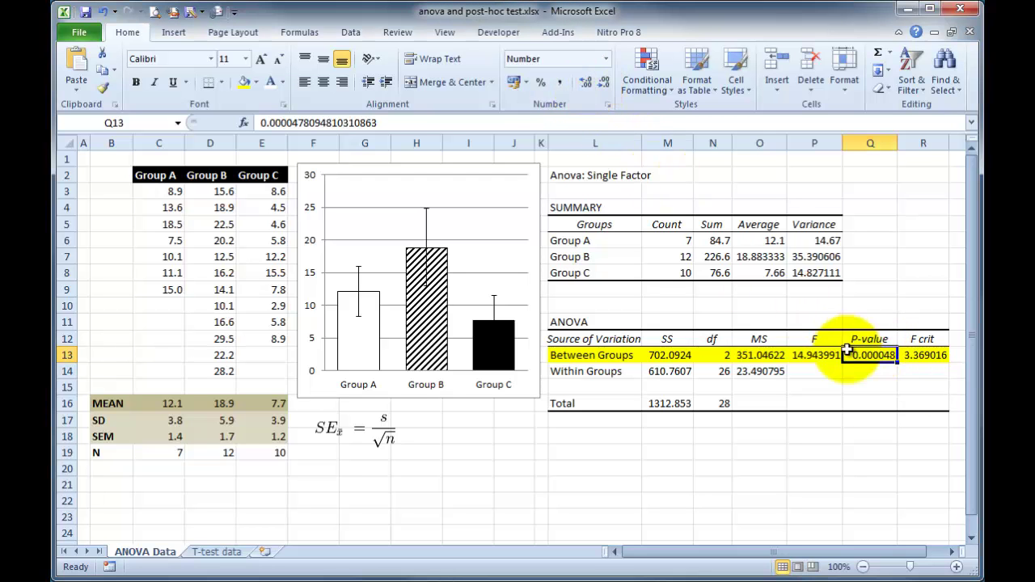
click(862, 419)
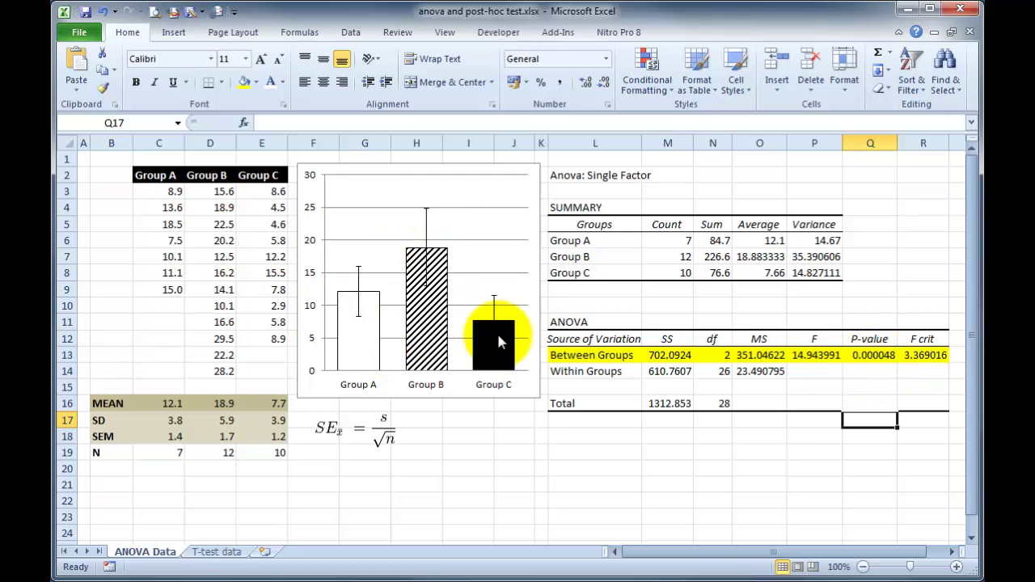
- Start a two-sample t-test assuming equal variances from the Data Analysis tools, with variable ranges C2:C9 for Group A and D2:D14 for Group B
mouse_move(499, 342)
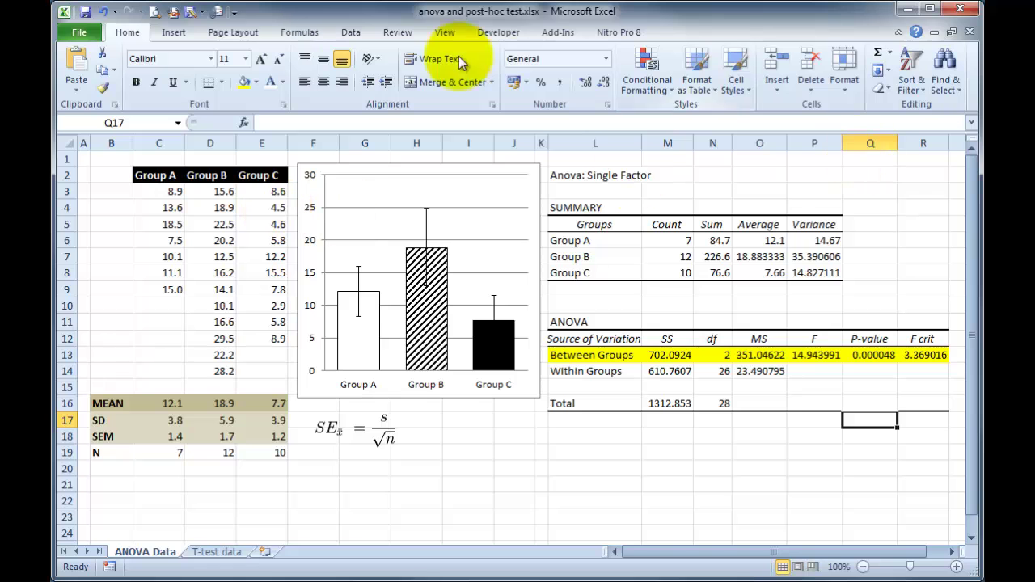
click(362, 33)
click(917, 50)
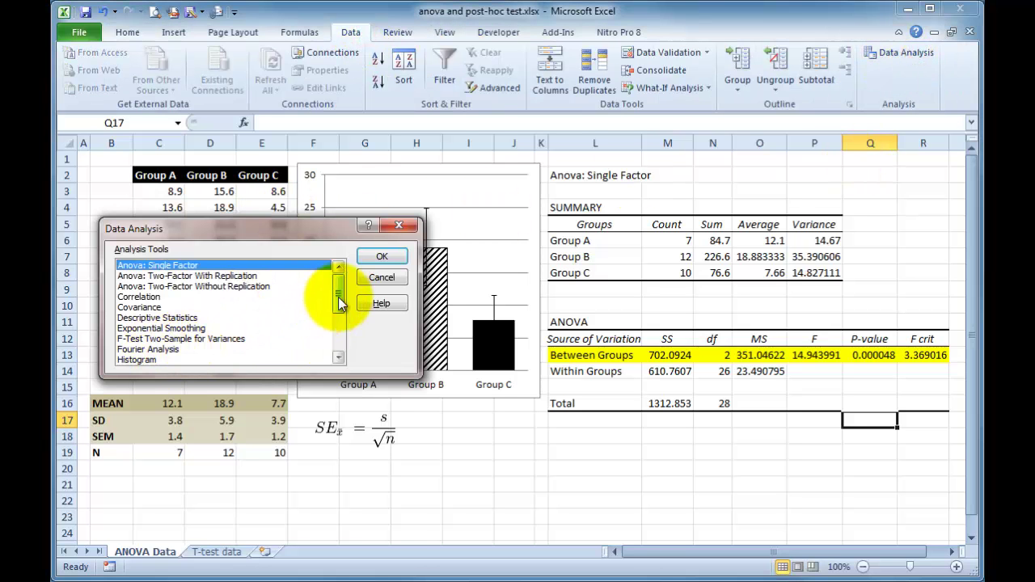
drag(339, 297, 340, 354)
click(271, 339)
drag(250, 235, 609, 239)
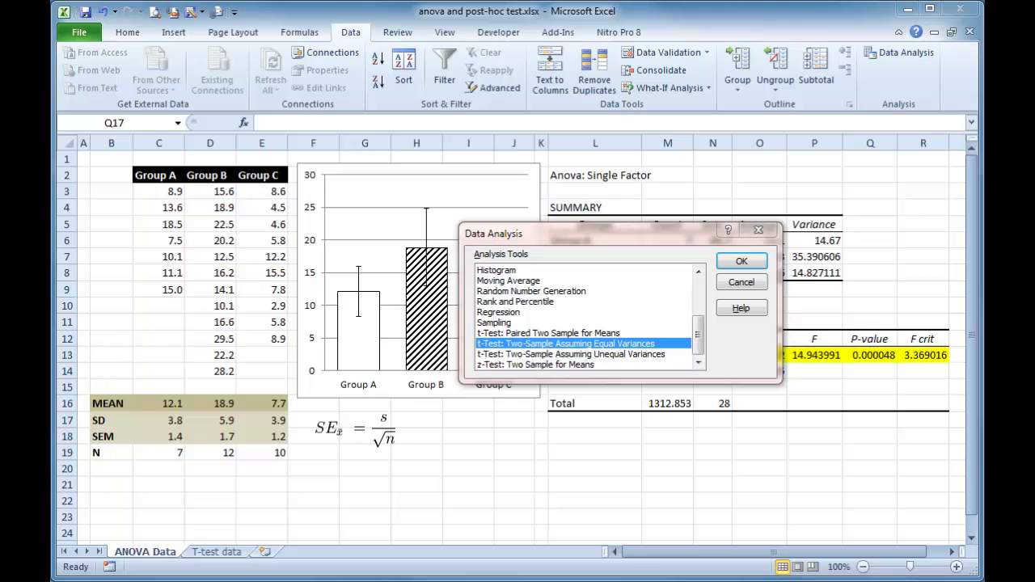
click(736, 262)
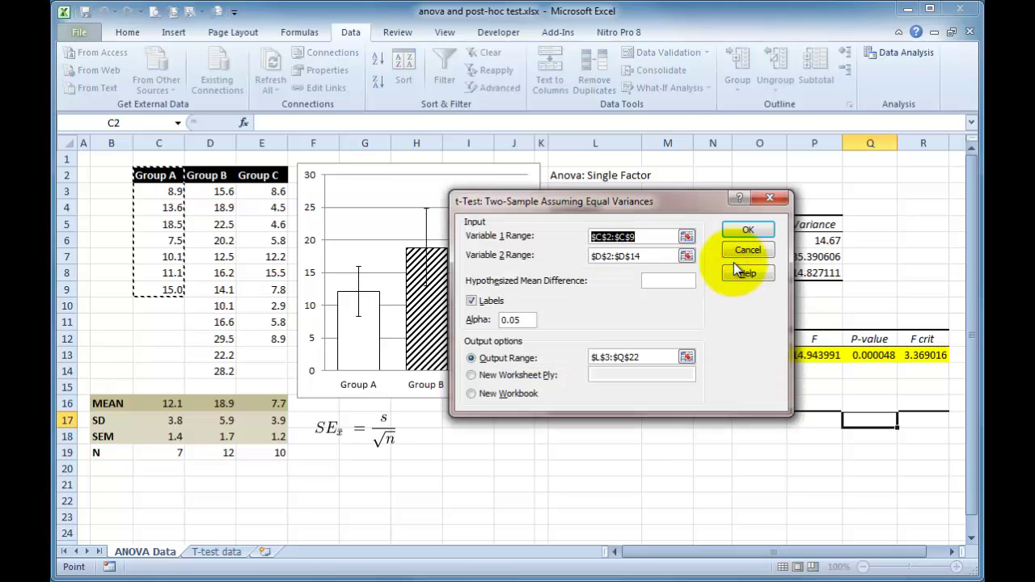
drag(152, 176, 166, 289)
drag(641, 254, 595, 257)
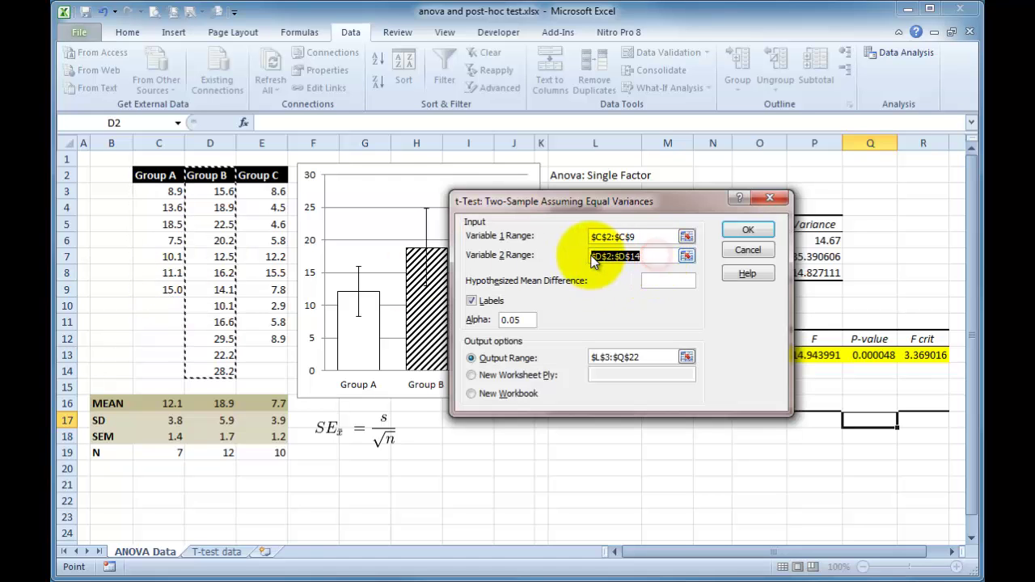
drag(212, 175, 214, 371)
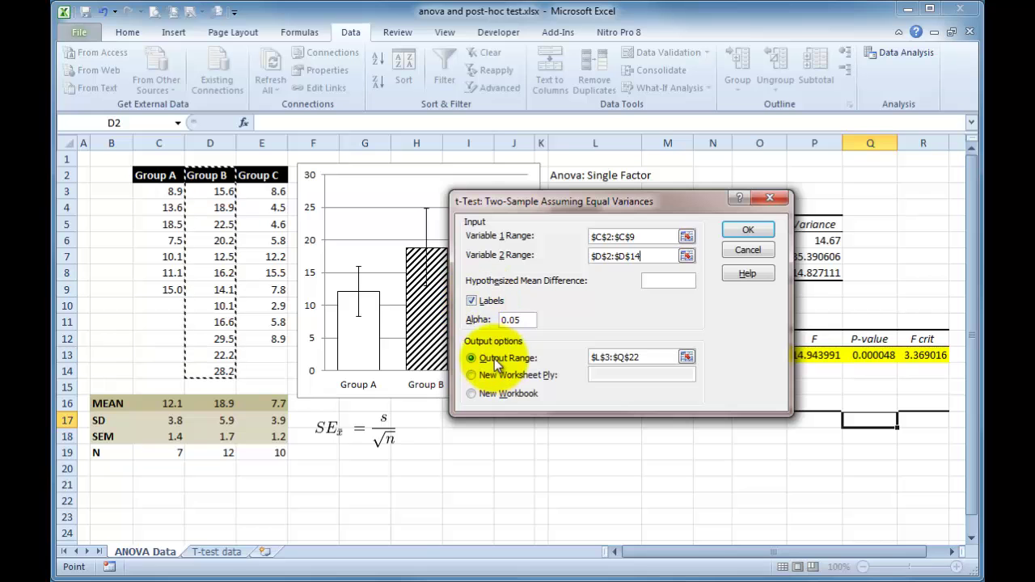
- Send the t-test output to a new worksheet named "GRPA vs GRPB" and run the test
click(472, 375)
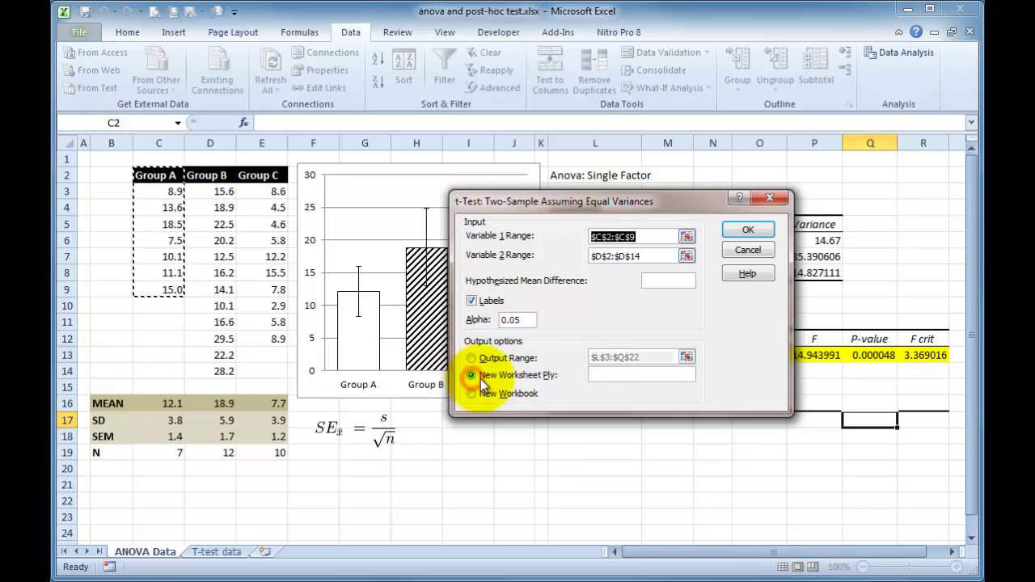
click(598, 375)
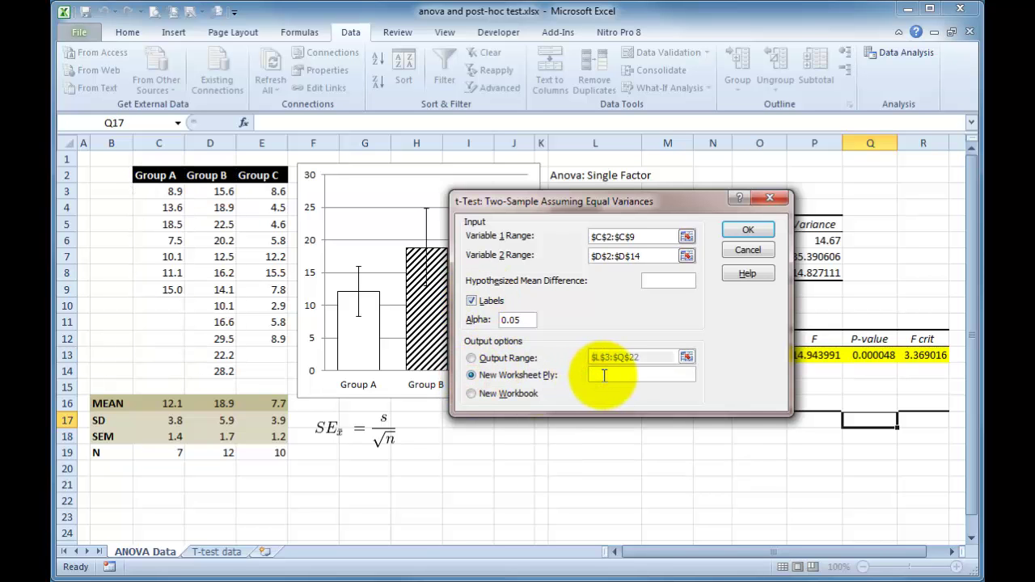
text(GRPA vs GRPB)
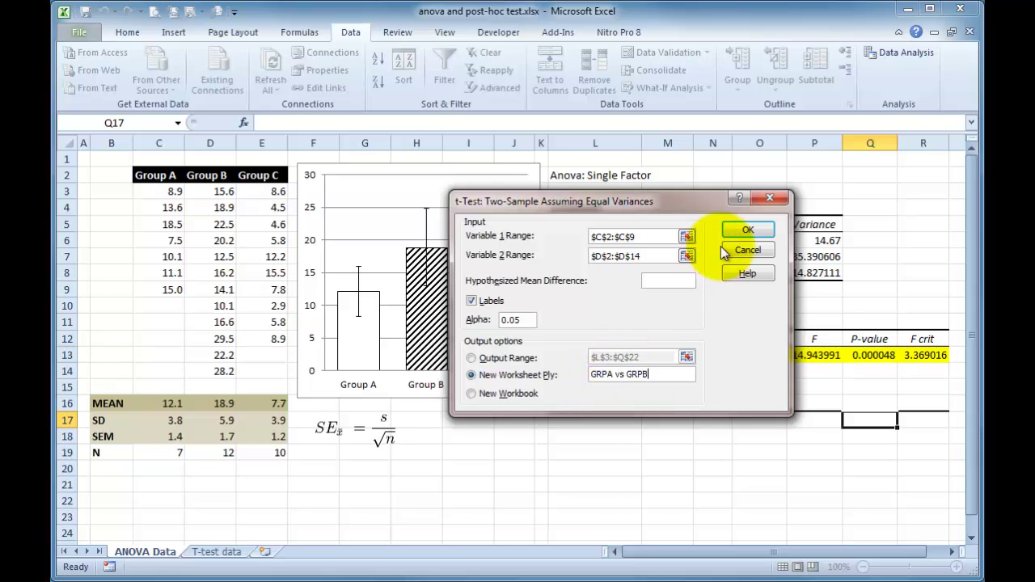
click(746, 232)
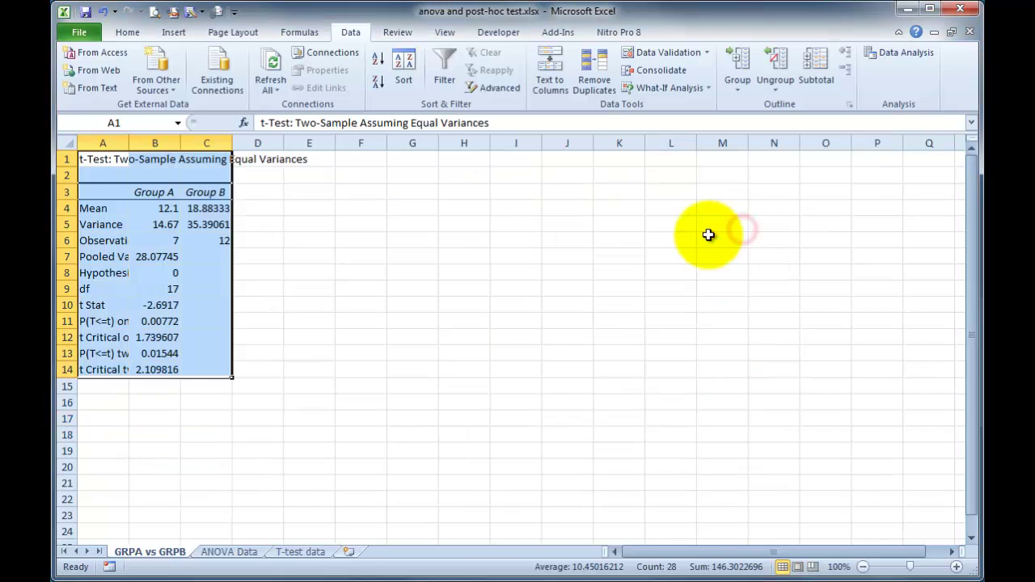
- Start another equal-variance t-test from the ANOVA Data sheet, with variable ranges C2:C9 for Group A and E2:E12 for Group C
click(243, 553)
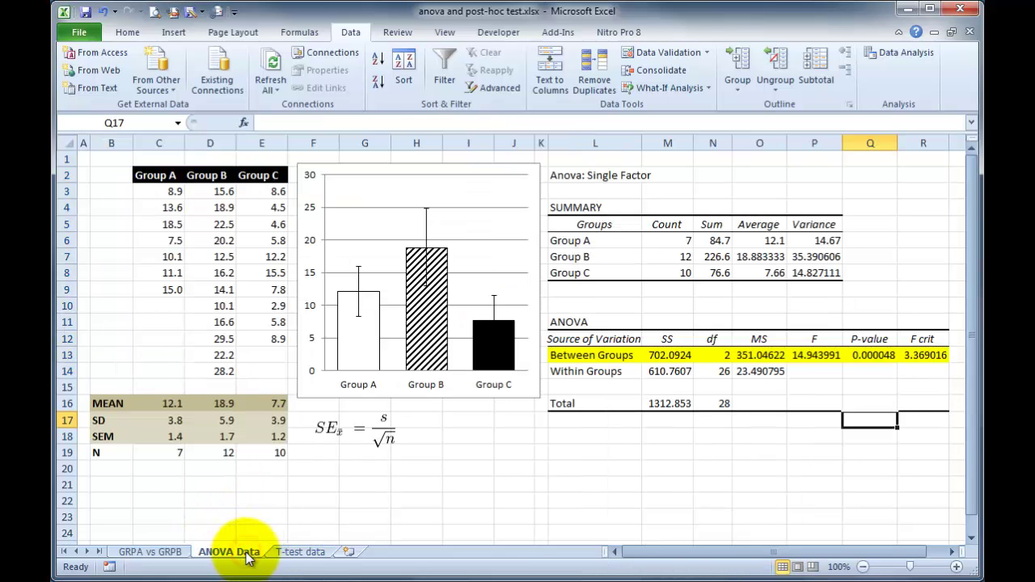
click(895, 52)
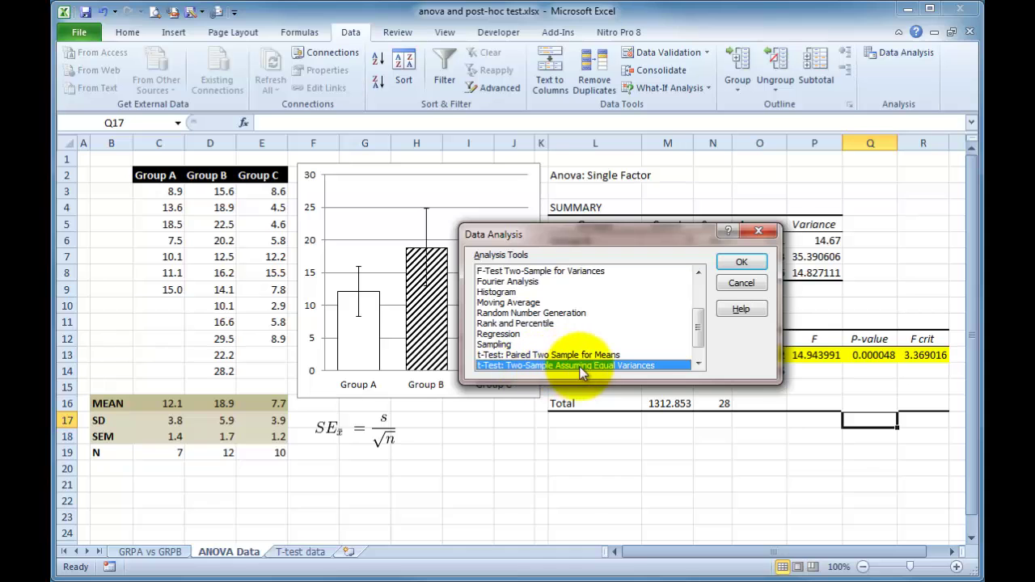
click(742, 265)
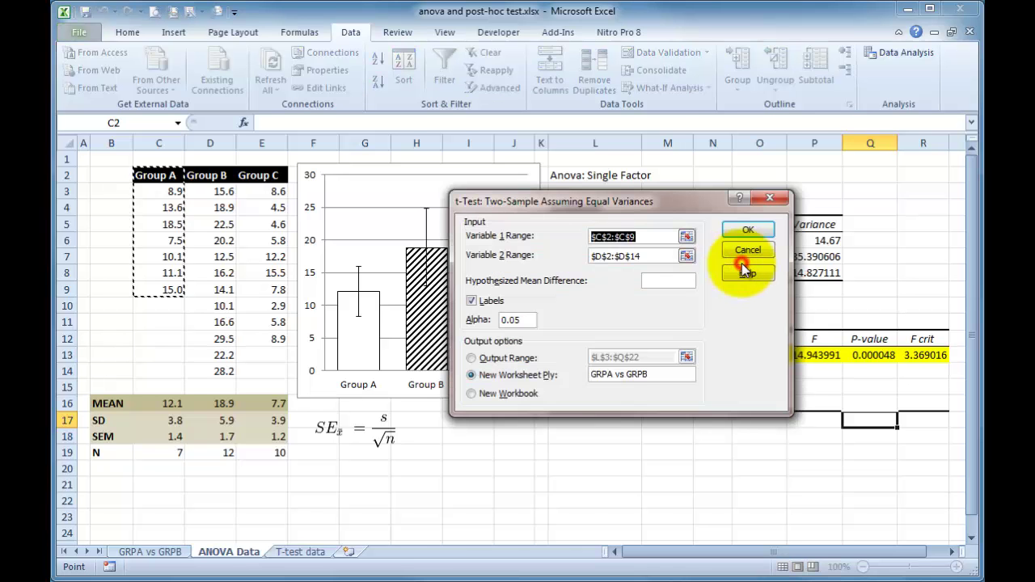
drag(165, 175, 170, 290)
click(654, 256)
drag(266, 175, 267, 342)
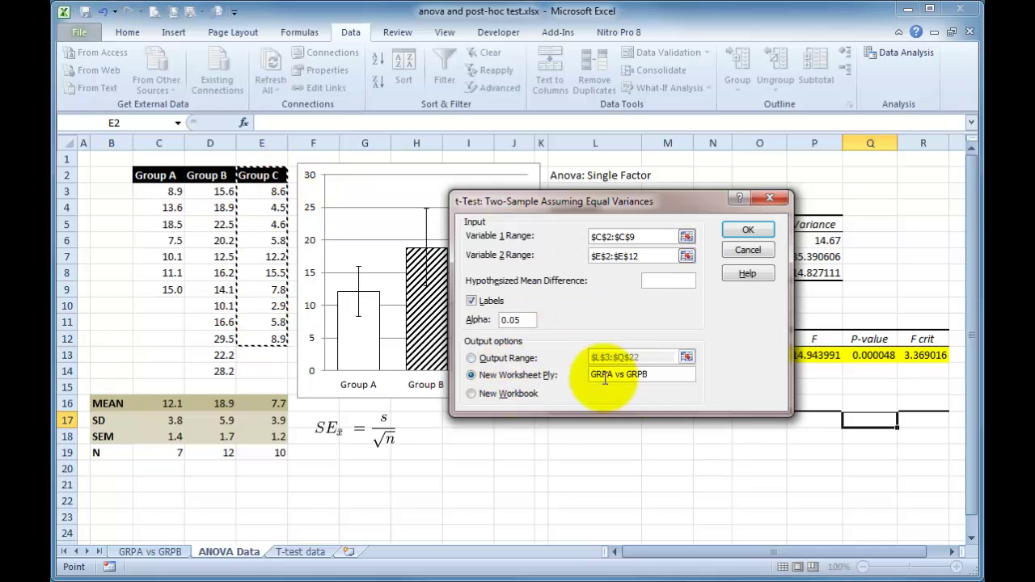
- Name the t-test's new output worksheet "GRPA vs GRPC" and run the test
click(649, 374)
key(BackSpace)
text(C)
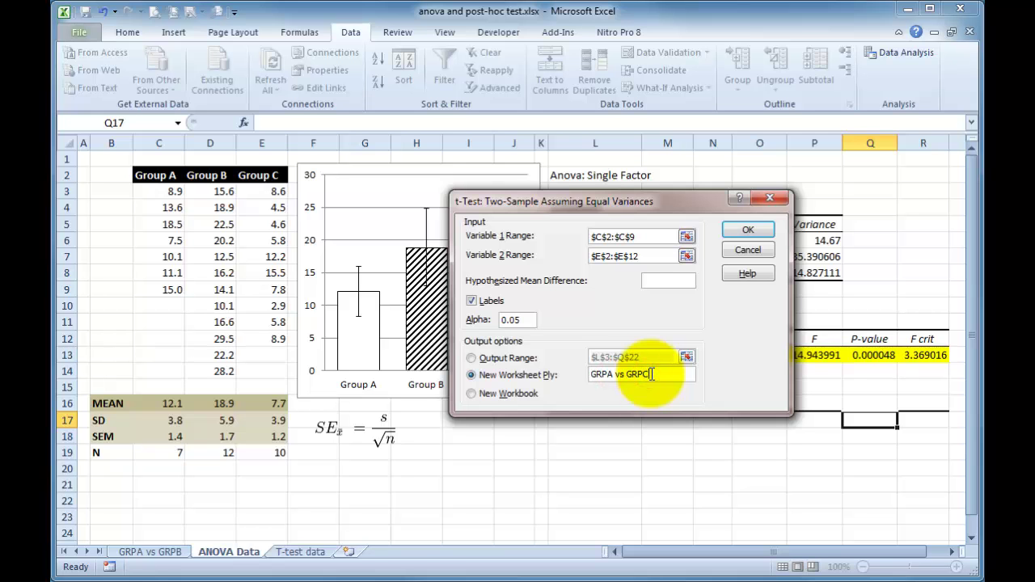
click(736, 233)
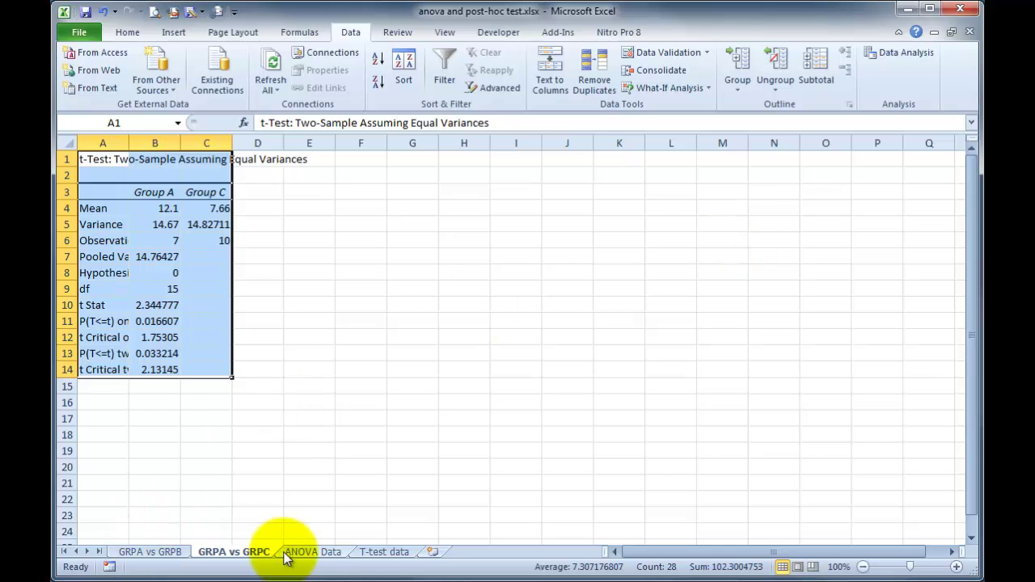
- Start a third equal-variance t-test from the ANOVA Data sheet, with variable ranges D2:D14 for Group B and E2:E12 for Group C
click(330, 552)
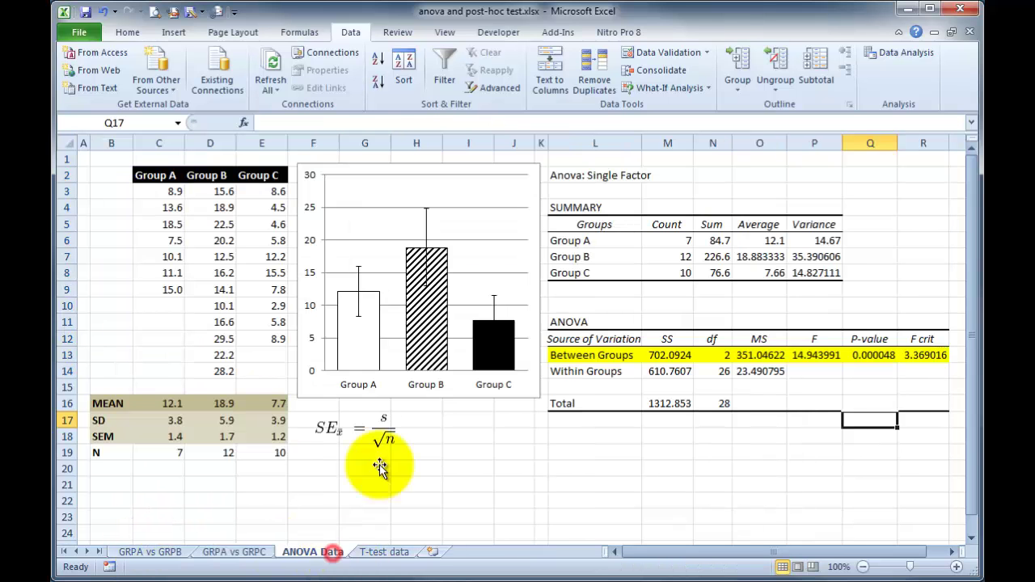
click(899, 55)
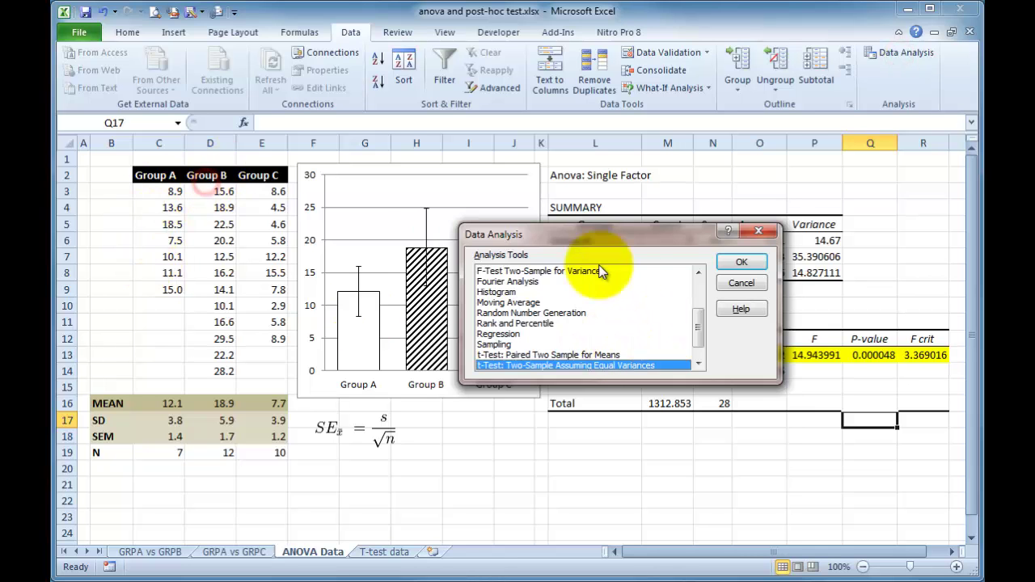
click(737, 259)
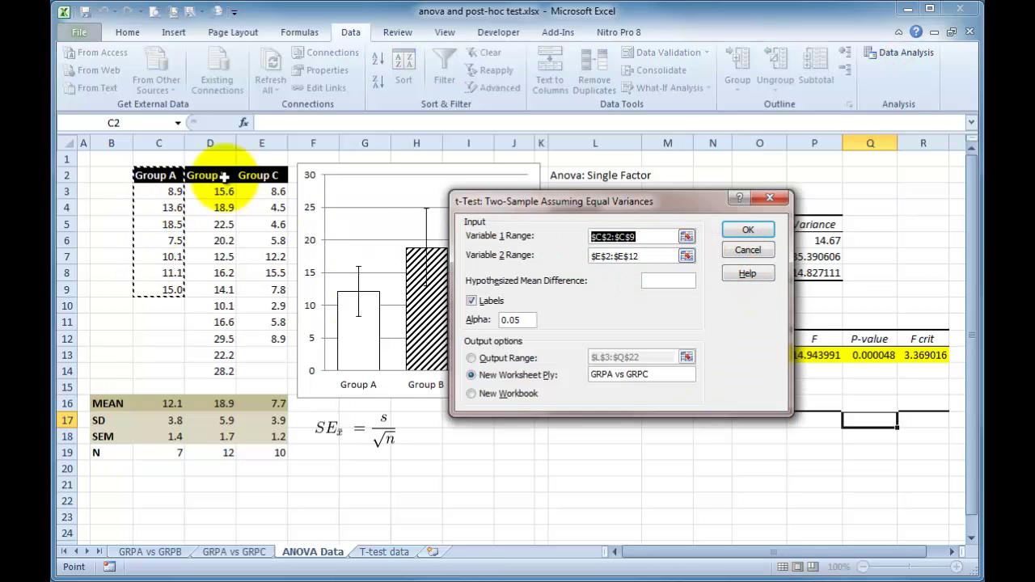
drag(224, 176, 219, 371)
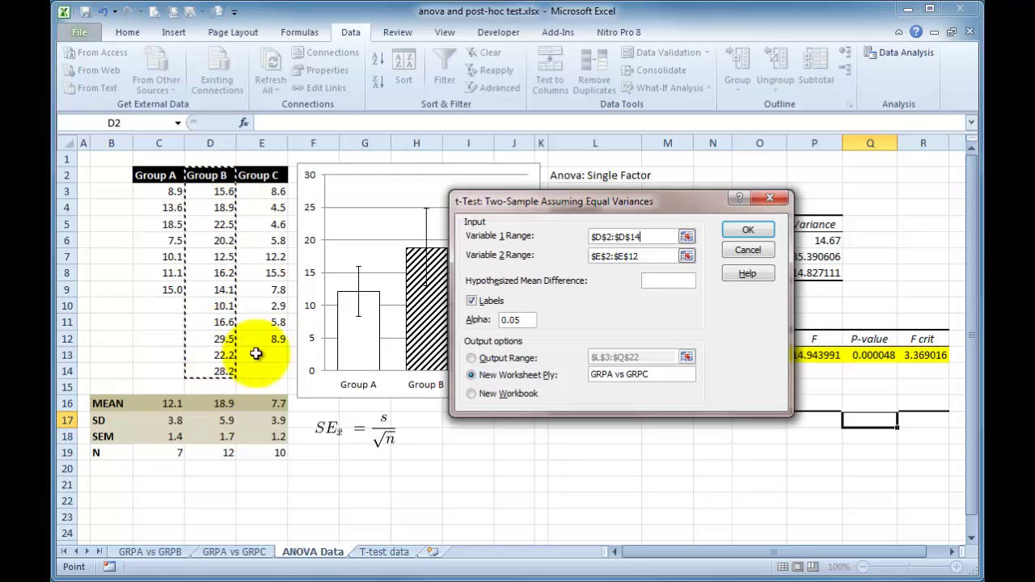
click(643, 257)
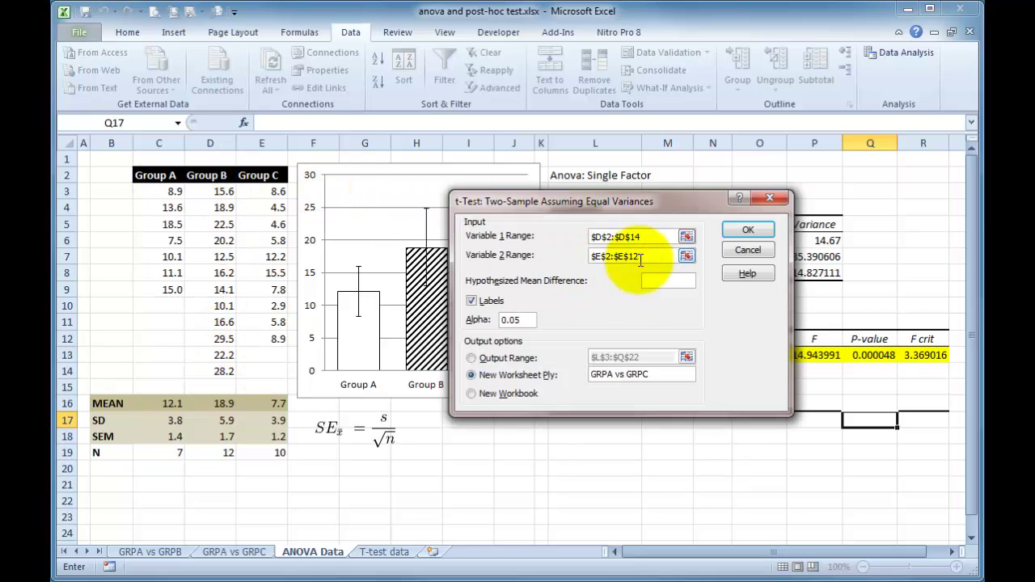
drag(643, 257, 591, 257)
drag(271, 174, 264, 339)
- Name the t-test's new output worksheet "GRPB vs GRPC" and run the test
click(615, 375)
key(BackSpace)
text(B)
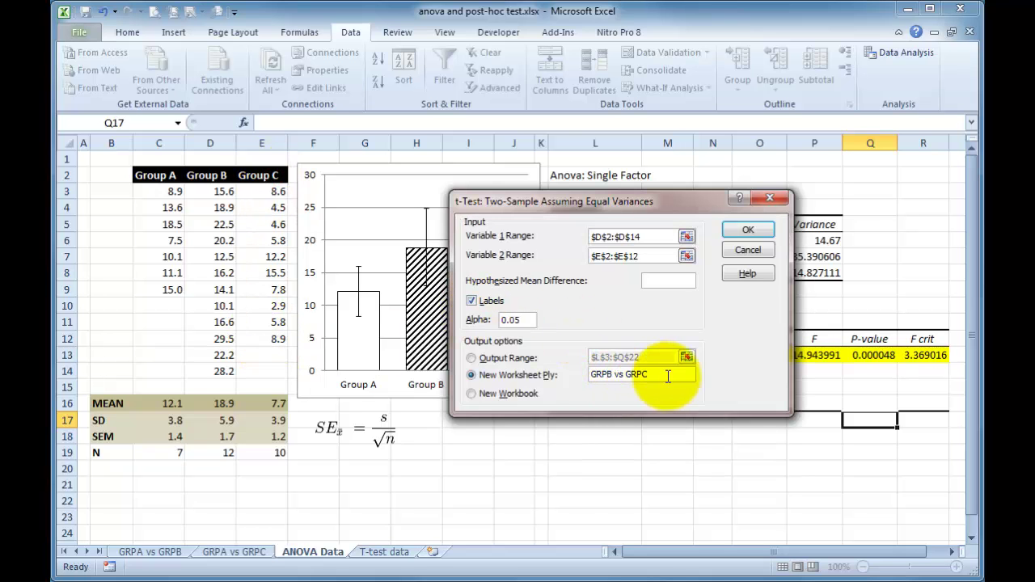
click(748, 230)
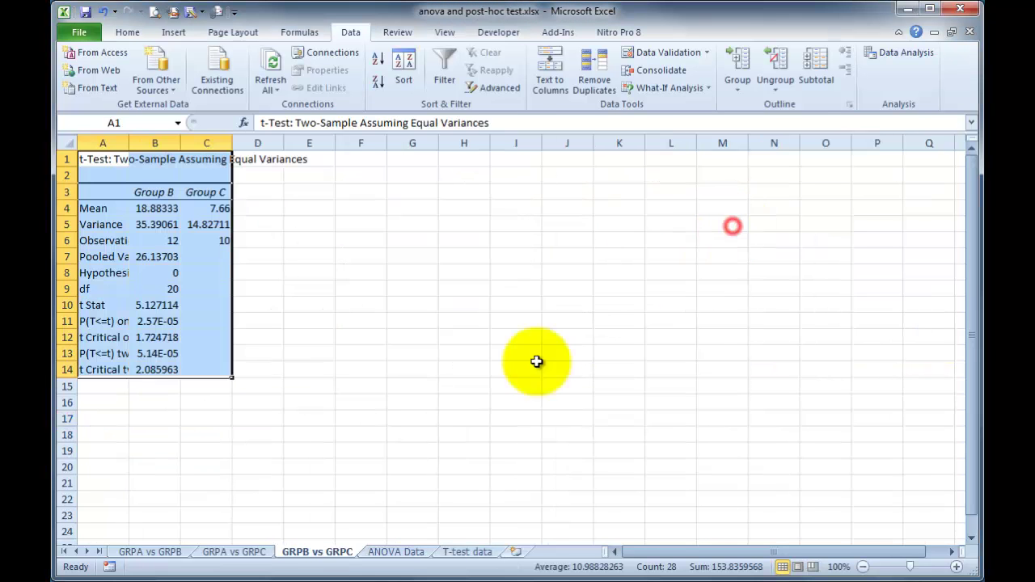
- Widen columns A to C on the GRPA vs GRPB sheet so the t-test labels and values are readable
click(395, 552)
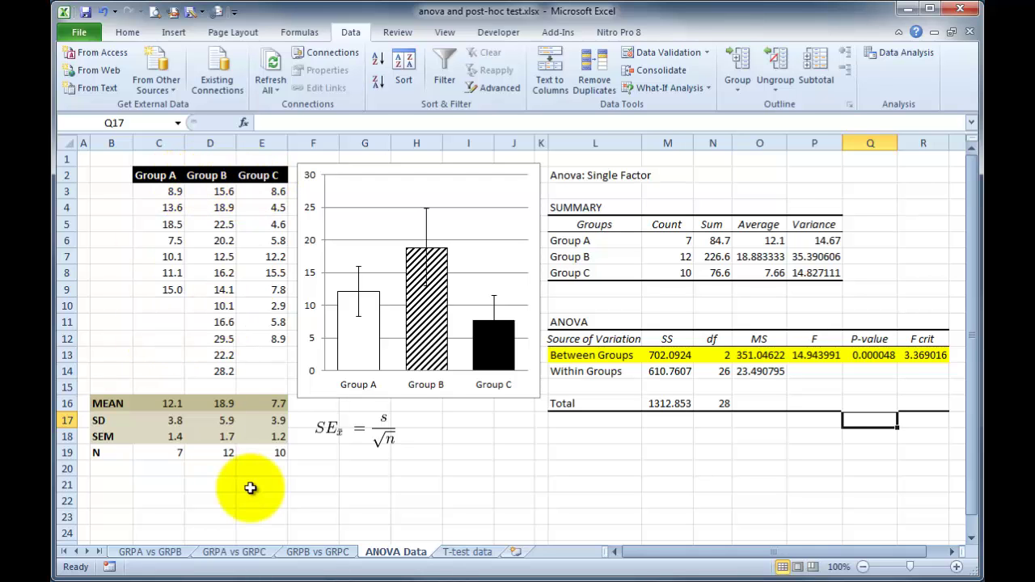
click(150, 553)
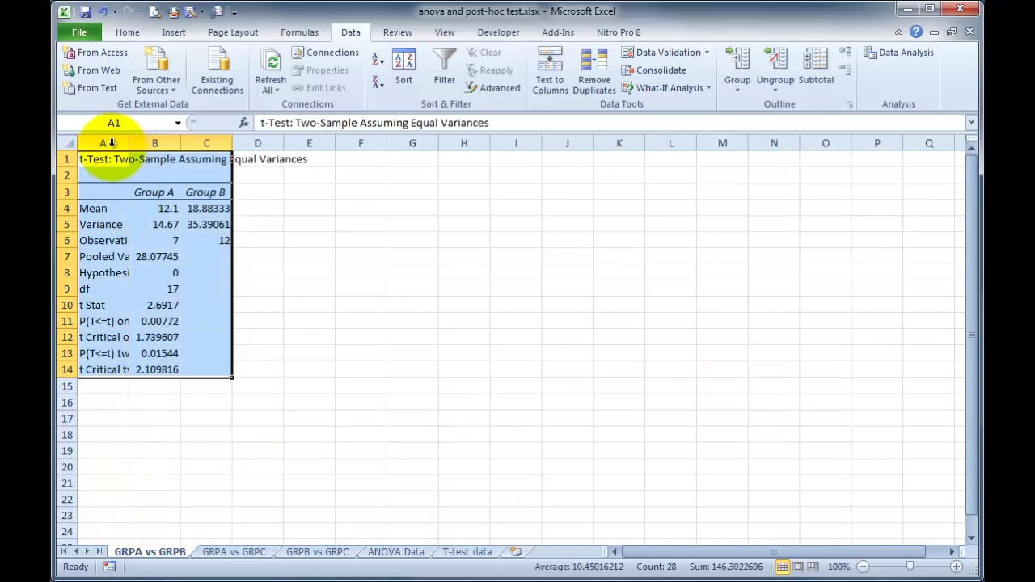
drag(103, 143, 218, 143)
drag(129, 143, 180, 143)
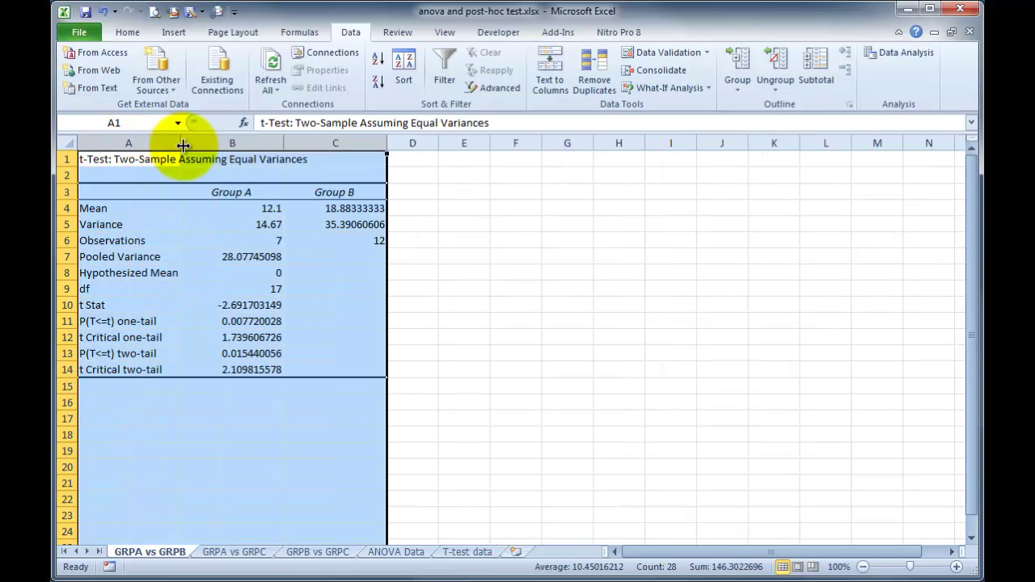
- Compare the GRPA vs GRPB t-test output with the ANOVA Data sheet and examine the two-tail P value in row 13
click(461, 284)
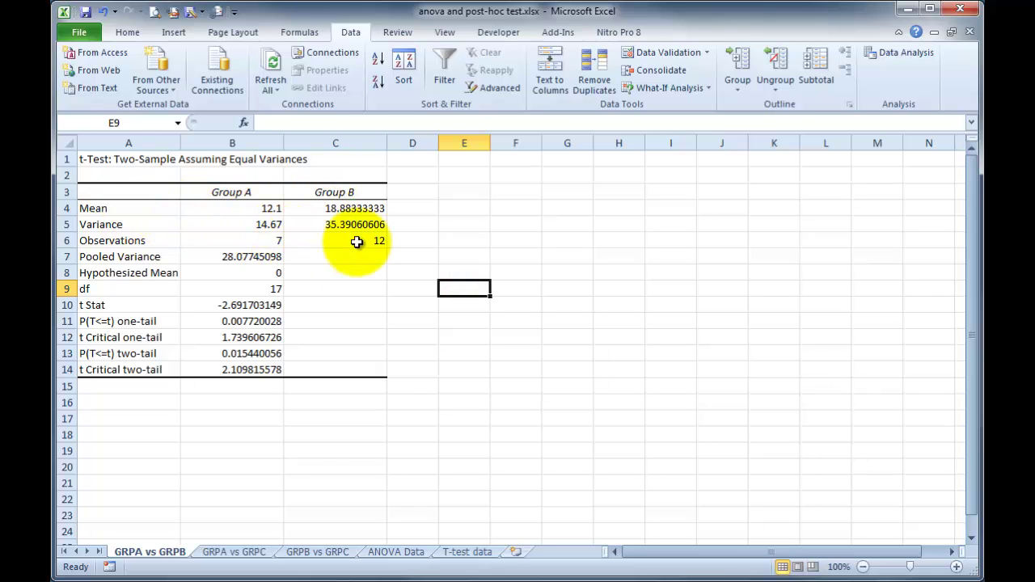
click(396, 552)
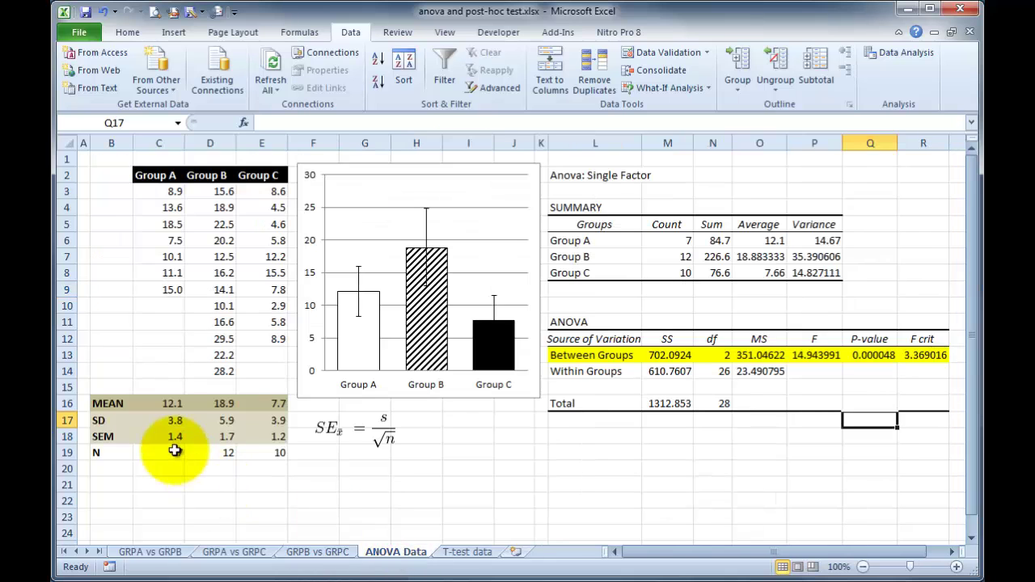
click(153, 553)
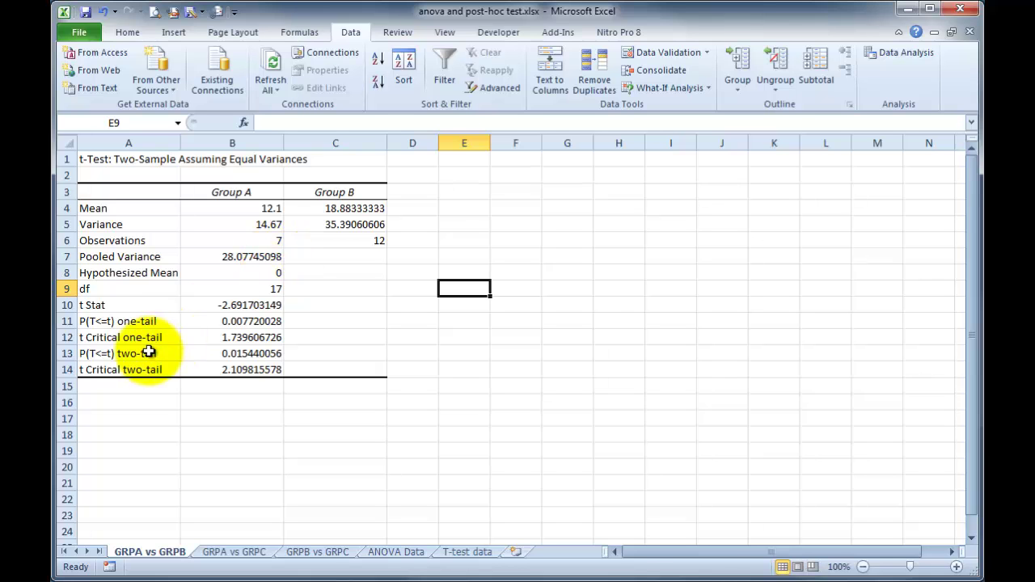
drag(137, 353, 215, 353)
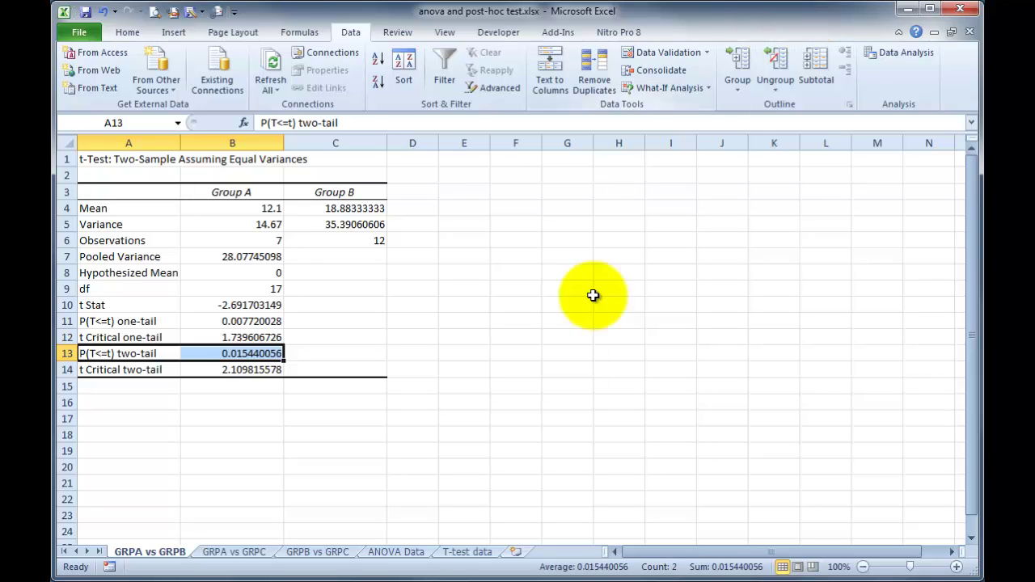
- Enter the corrected significance threshold 0.0167 in D13 of the GRPA vs GRPB sheet and make it bold
click(409, 351)
text(0)
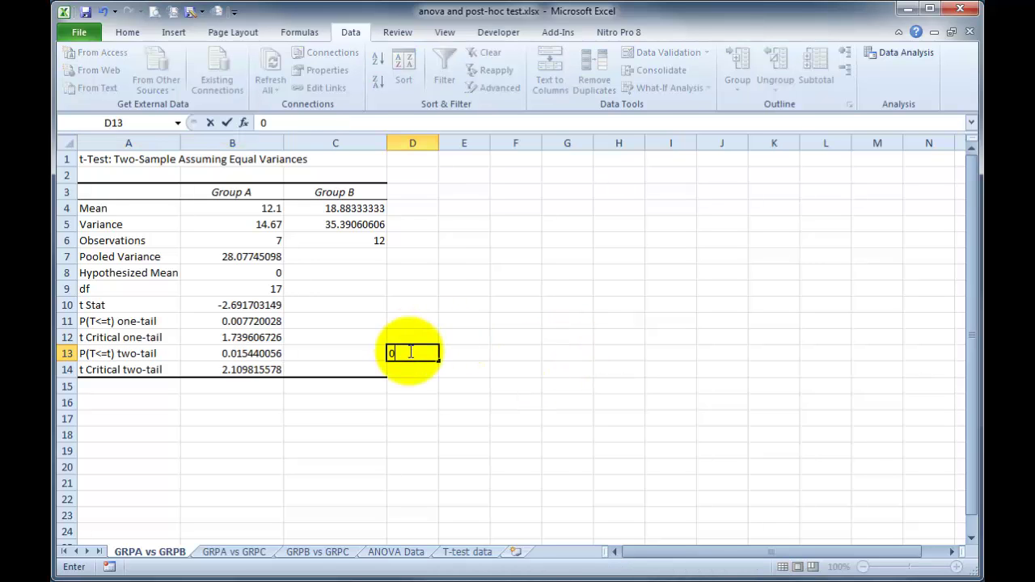
text(.0167)
key(Return)
click(410, 354)
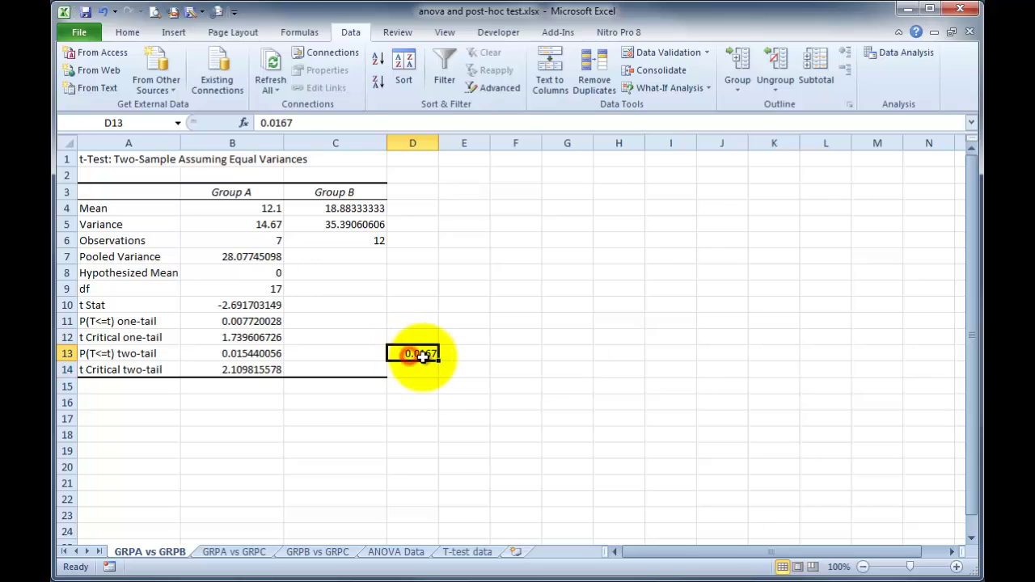
key(ctrl+b)
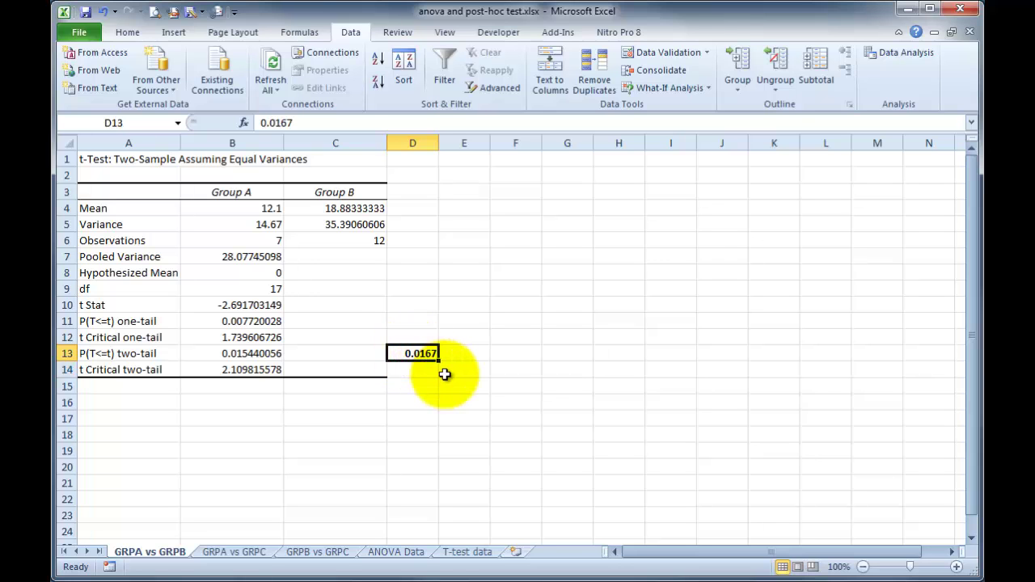
- Enter the formula =B13<D13 in F13 to test the two-tail P value against the threshold
click(529, 353)
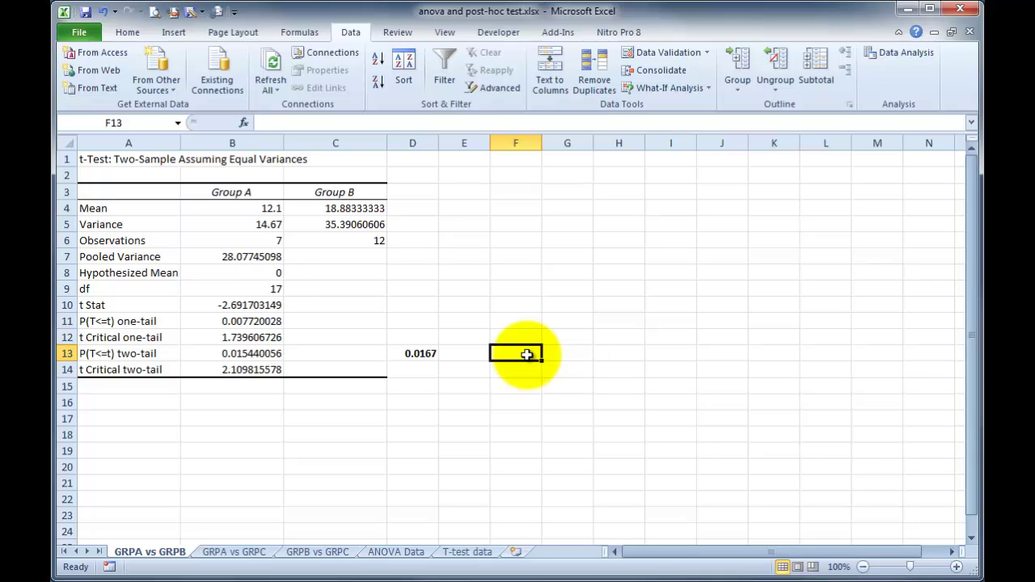
text(=)
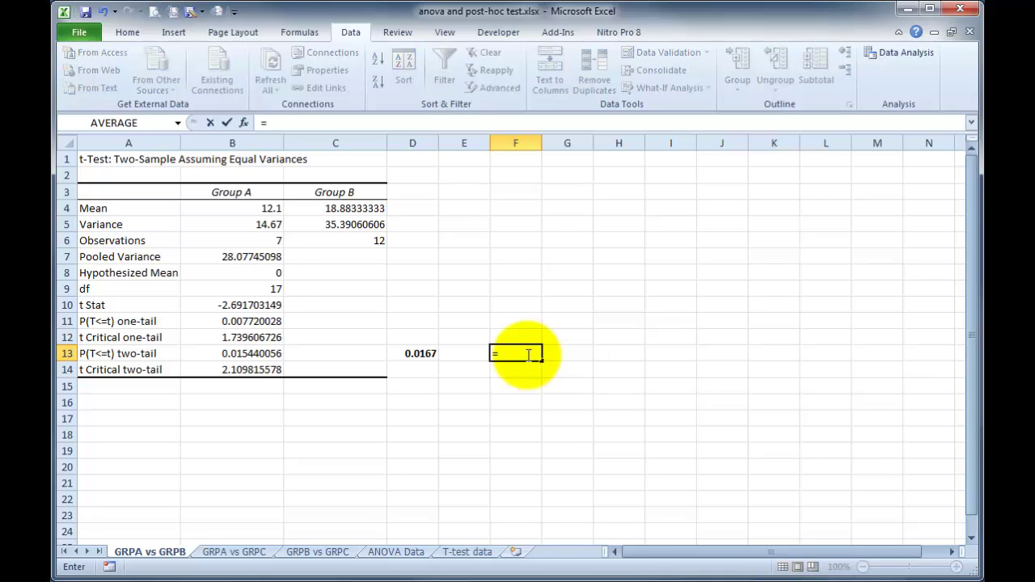
click(240, 353)
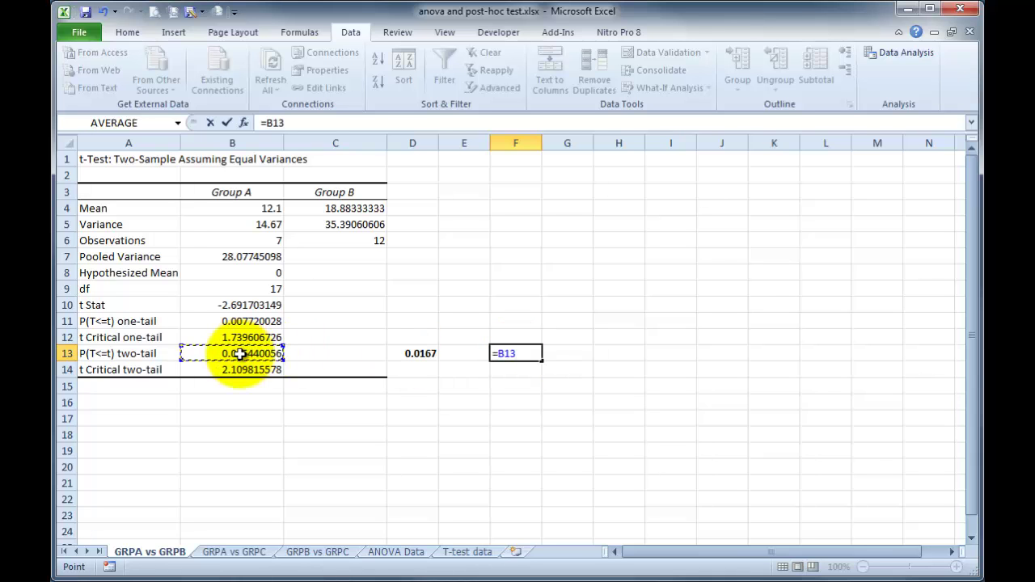
text(<)
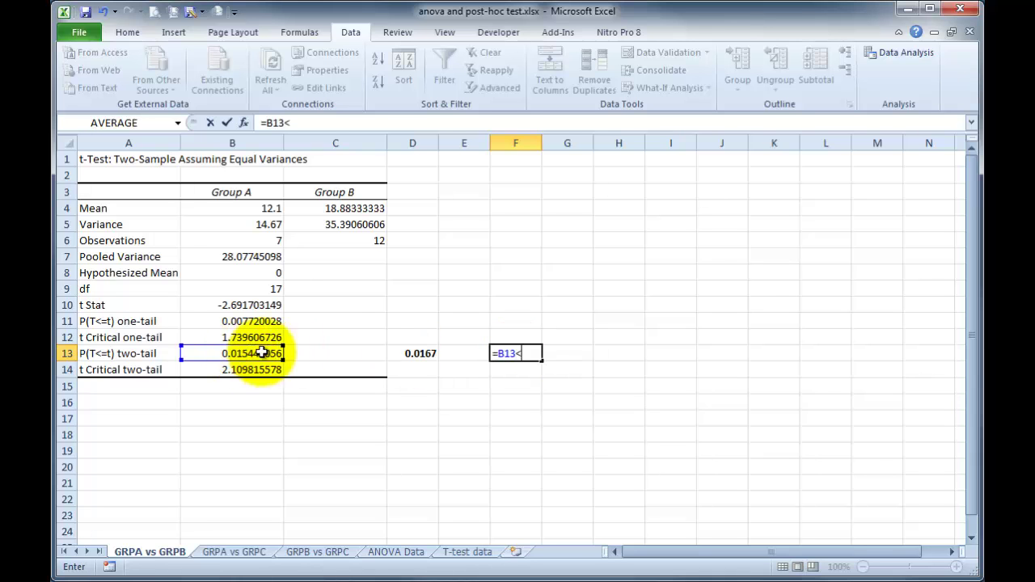
click(413, 353)
key(Return)
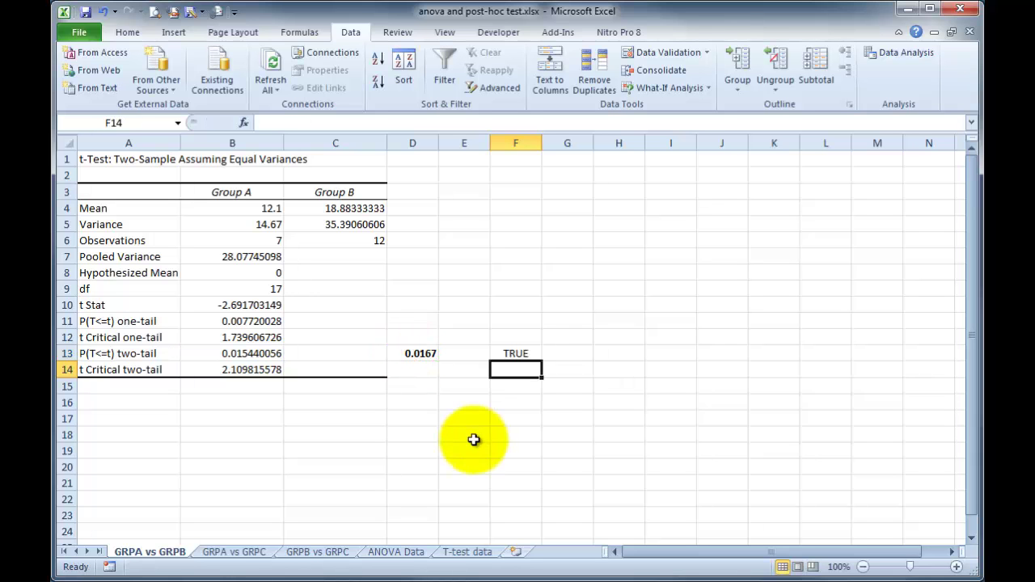
click(520, 356)
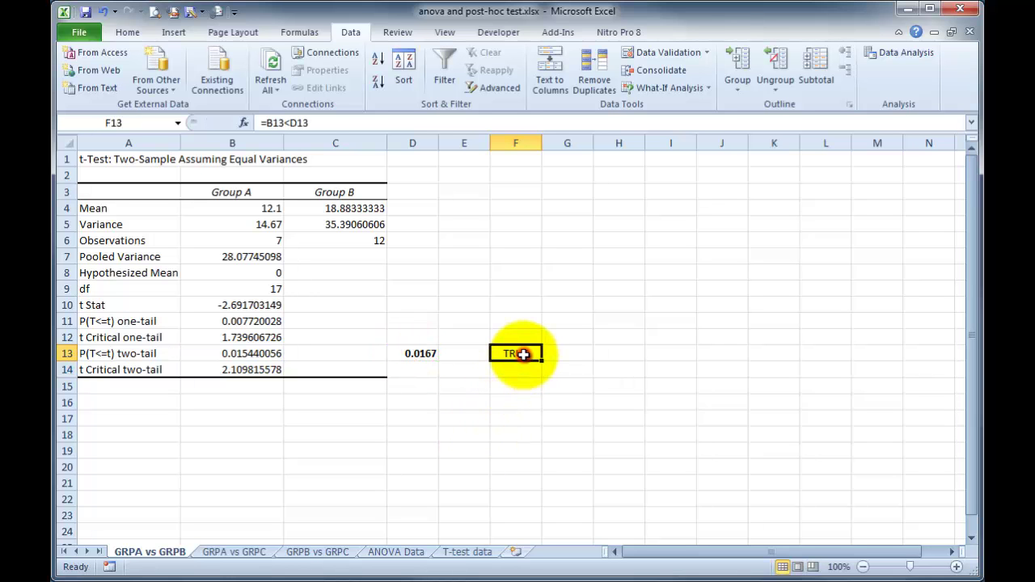
click(412, 353)
click(516, 360)
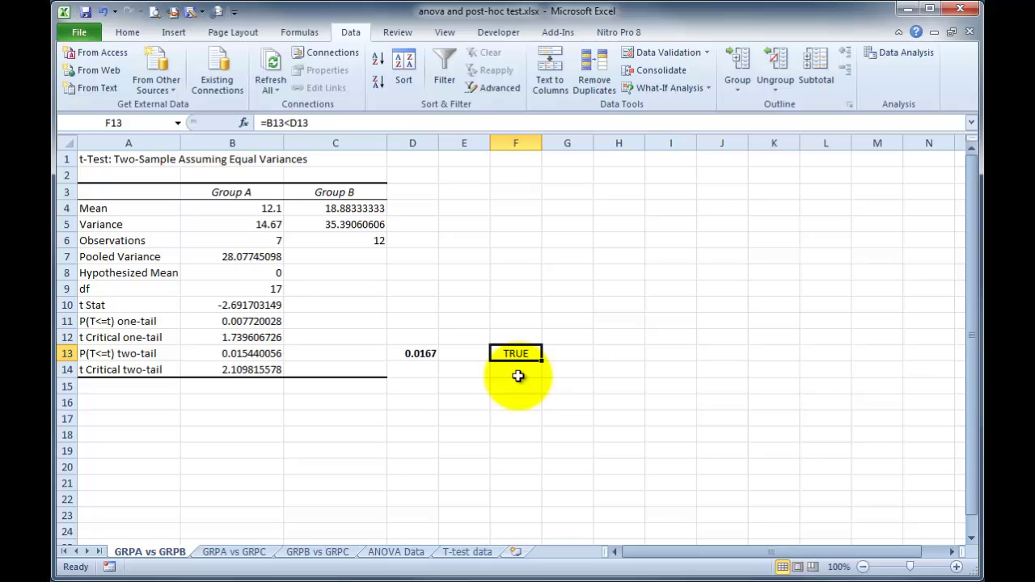
- Add a text box about 0.71 cm by 0.42 cm containing "*" above the Group B bar's error bar on the ANOVA Data chart
click(413, 553)
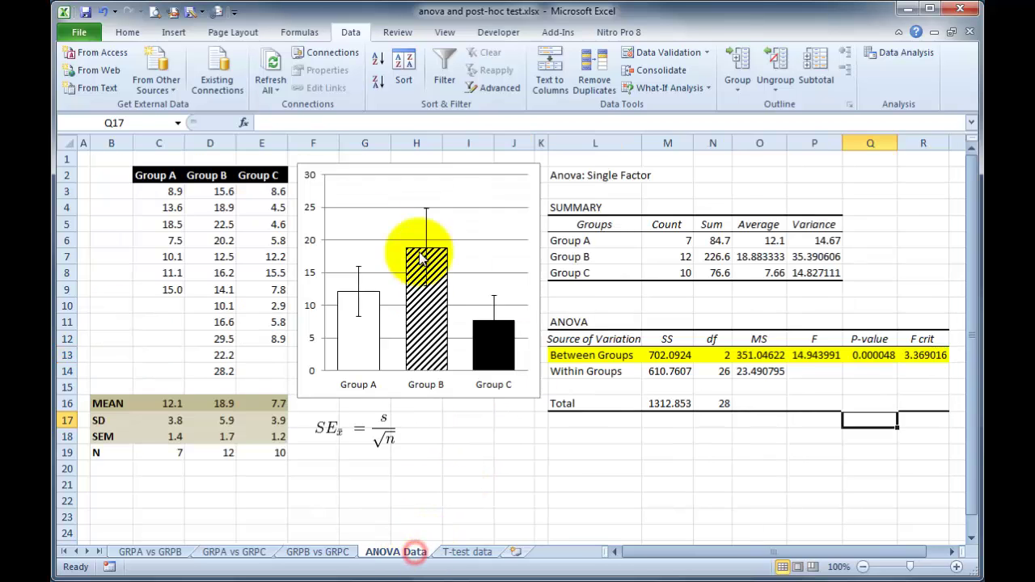
click(129, 33)
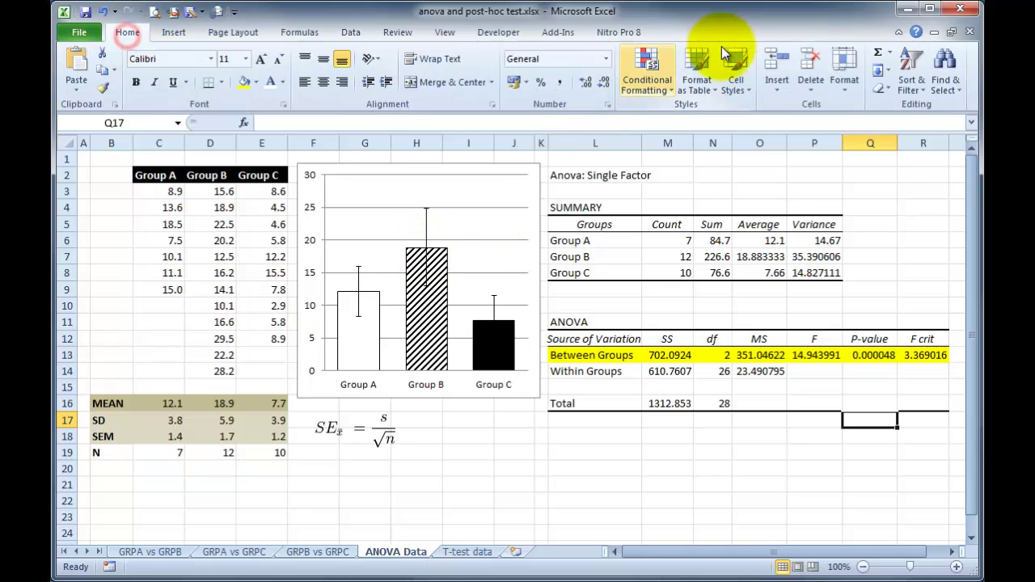
click(173, 32)
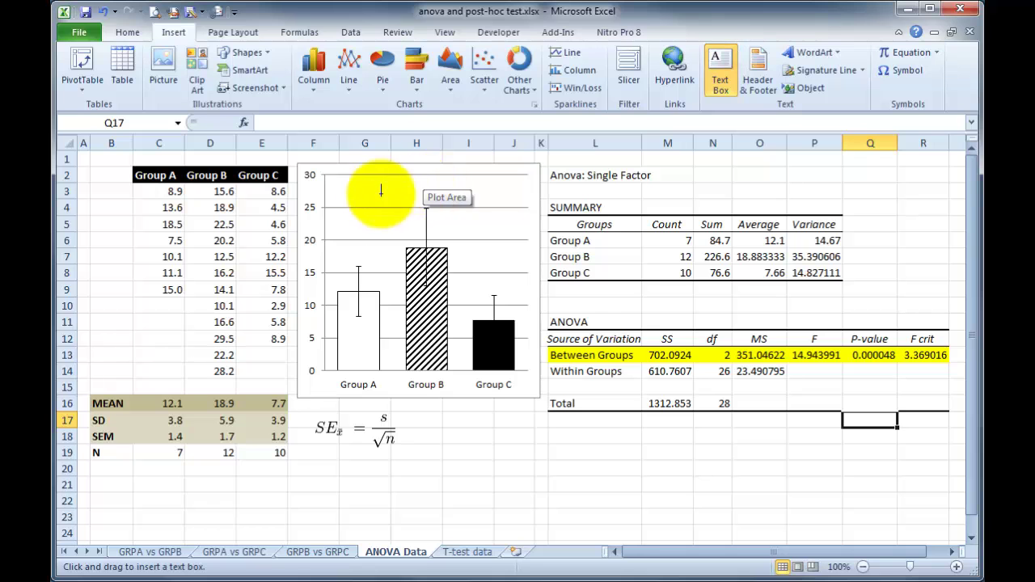
drag(414, 192, 440, 208)
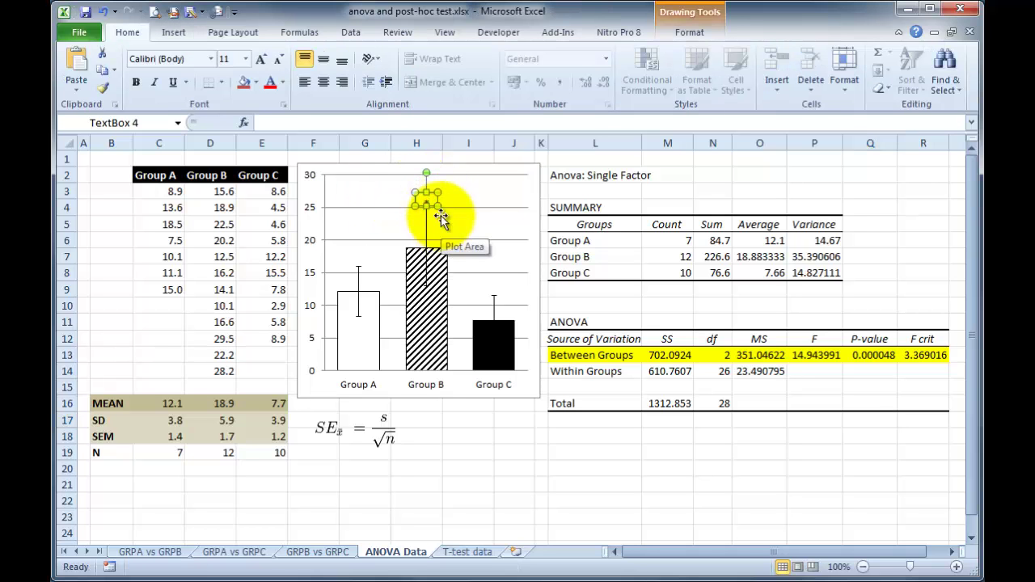
text(*)
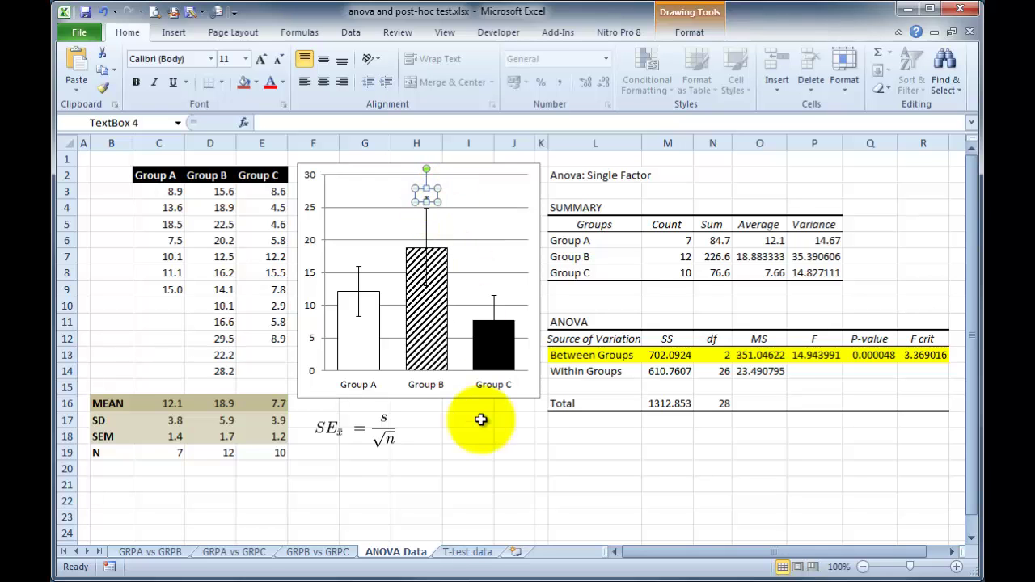
click(480, 462)
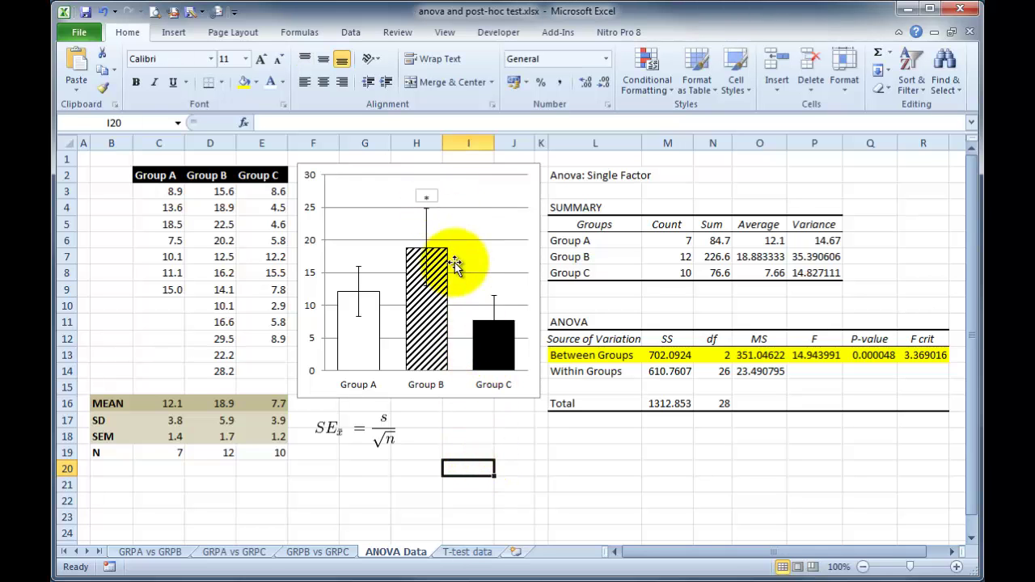
- Set the asterisk text box above the Group B bar to No Outline
click(441, 196)
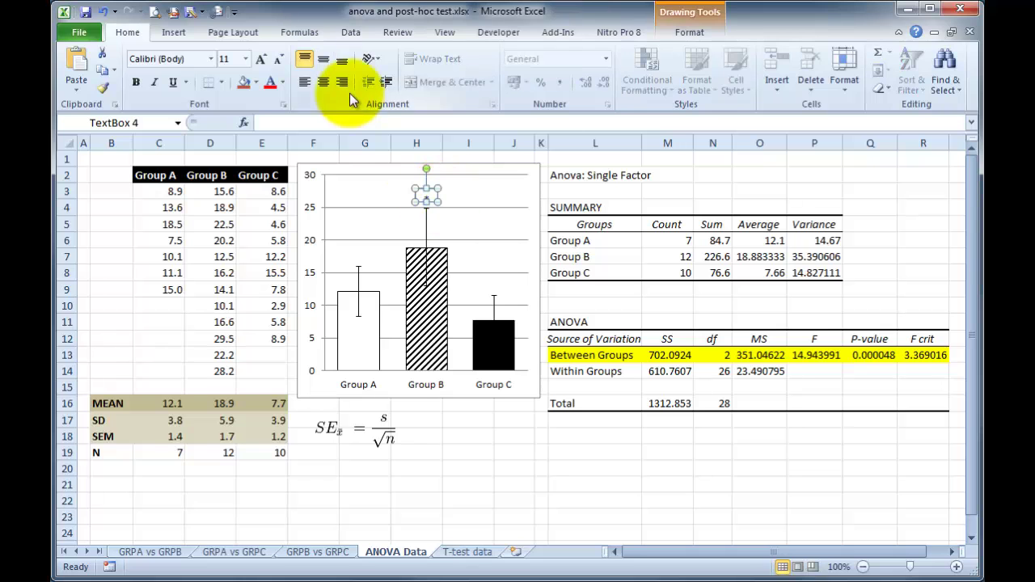
click(684, 30)
click(482, 69)
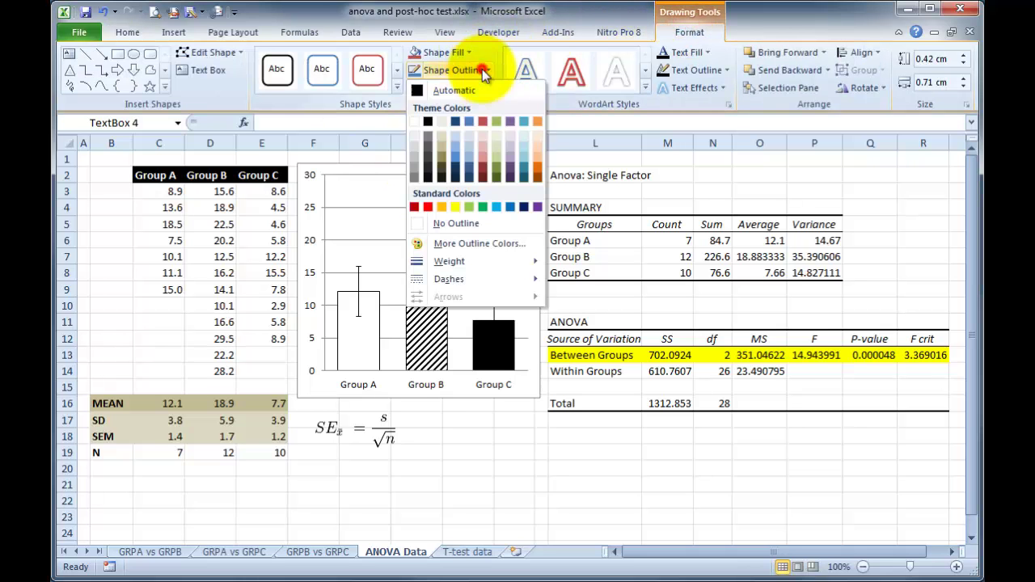
click(450, 223)
click(486, 435)
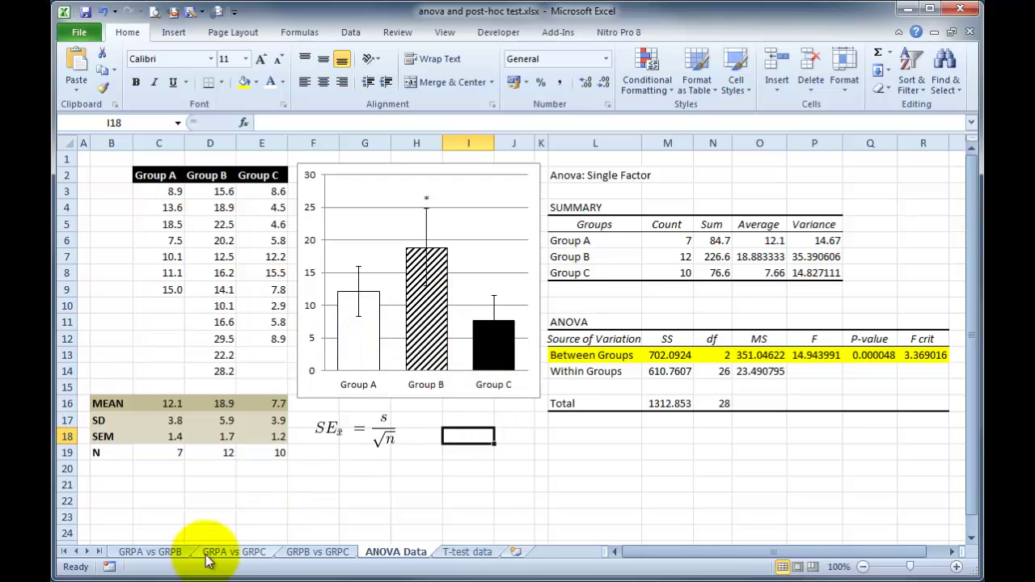
- Widen columns A to C on the GRPA vs GRPC sheet so the t-test labels and values are readable
click(237, 557)
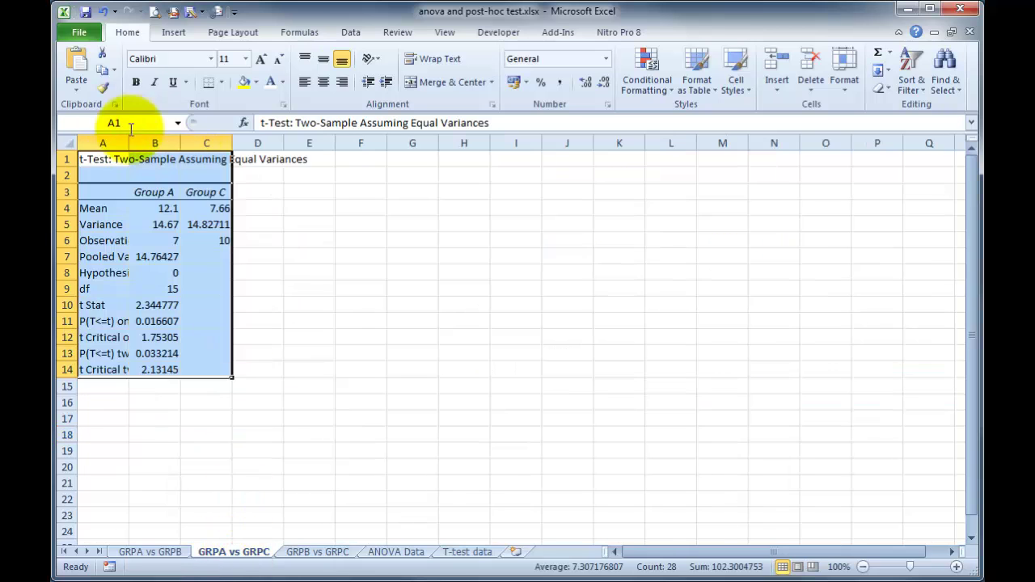
drag(99, 143, 277, 144)
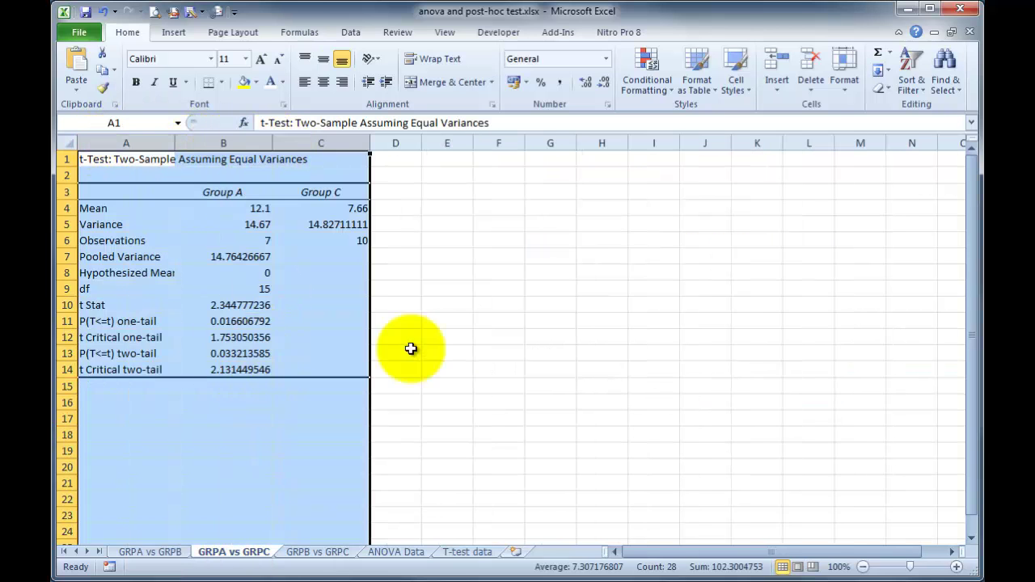
click(443, 352)
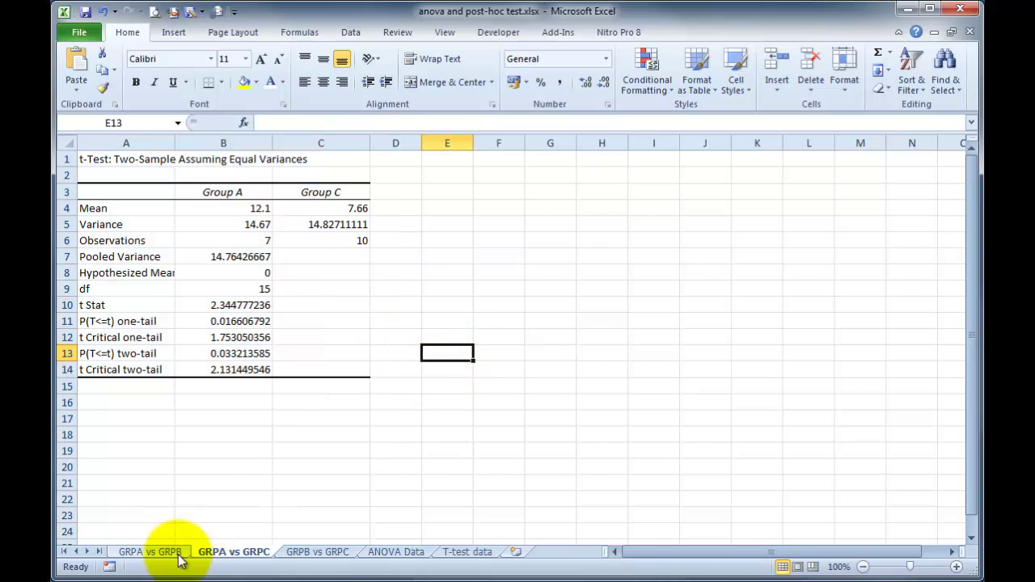
- Copy the threshold and comparison formula in D13:F13 of the GRPA vs GRPB sheet to D13 on the GRPA vs GRPC sheet
click(154, 552)
drag(418, 352, 509, 355)
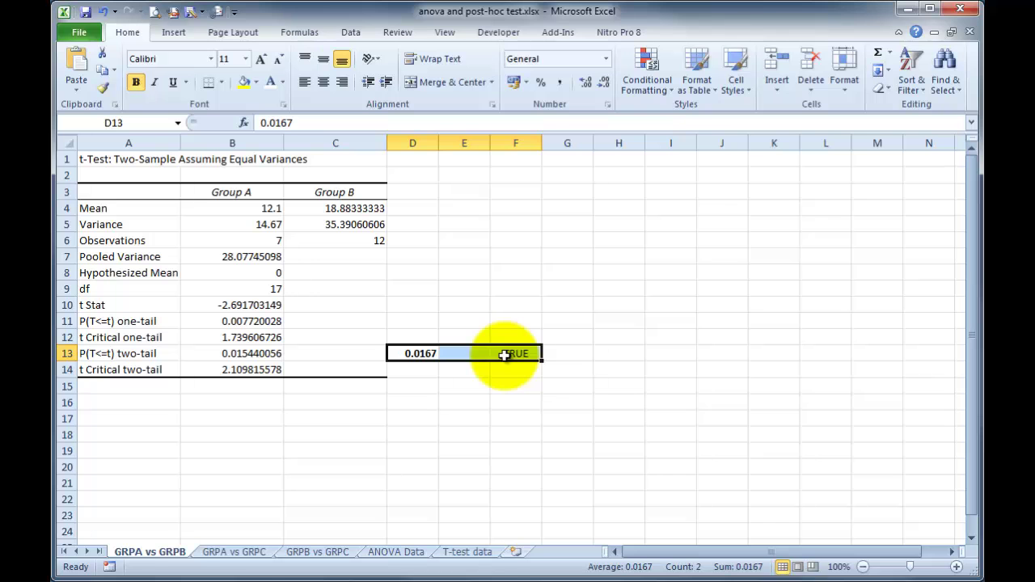
key(ctrl+c)
click(234, 552)
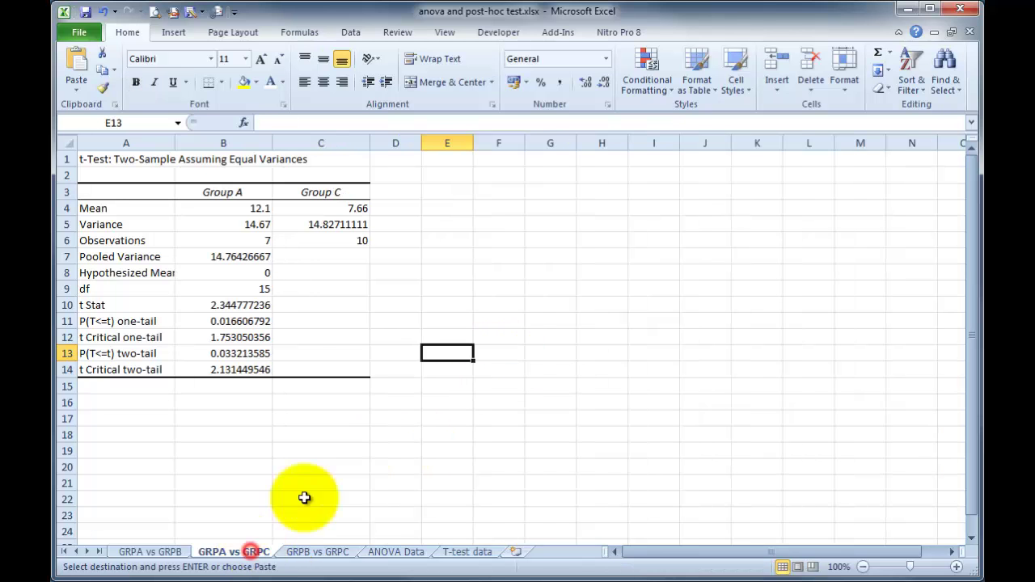
click(393, 350)
key(ctrl+v)
click(403, 385)
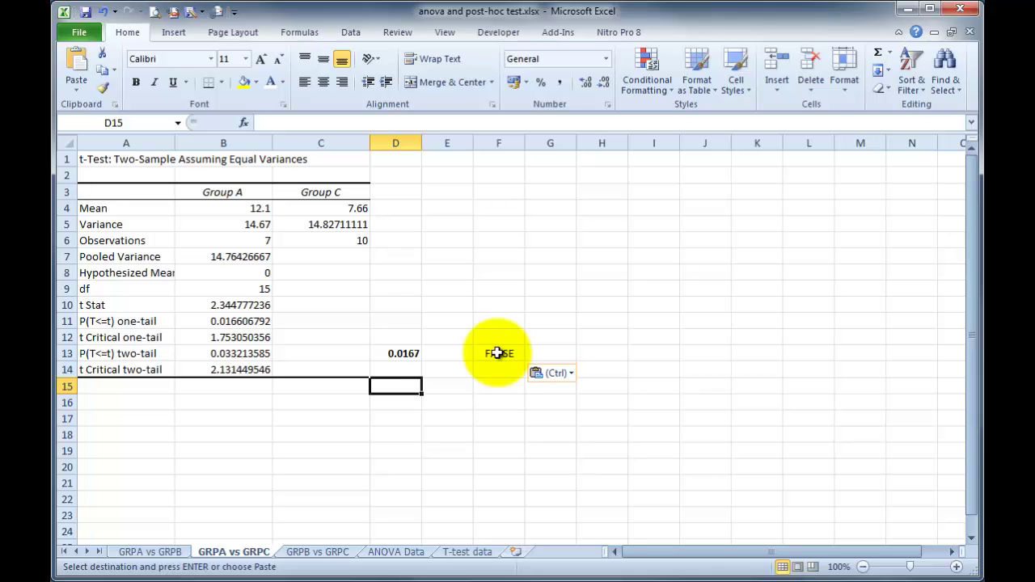
- Check the ANOVA Data chart, and widen columns A to C on the GRPB vs GRPC sheet
click(404, 552)
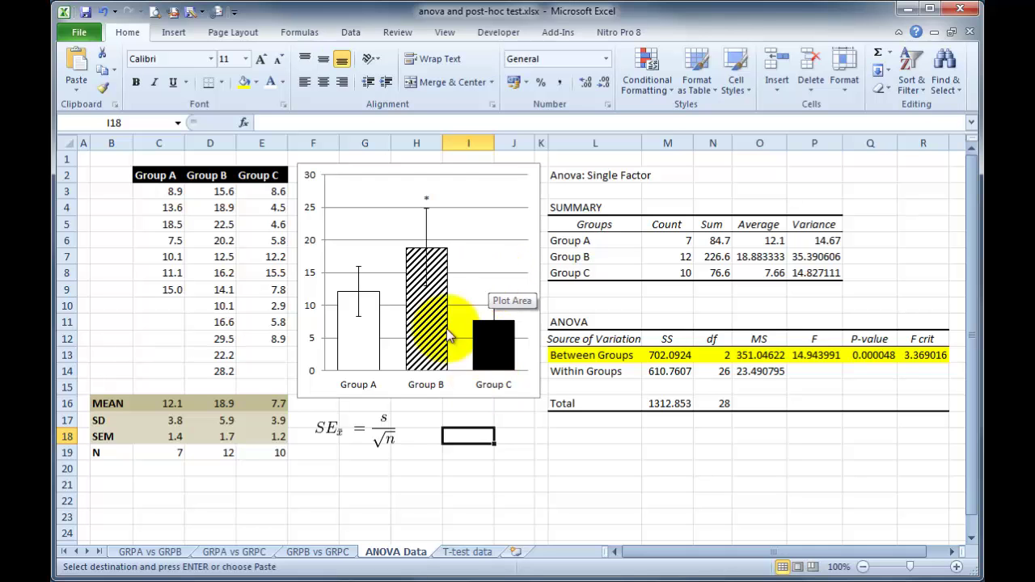
click(327, 560)
drag(103, 143, 294, 144)
click(477, 321)
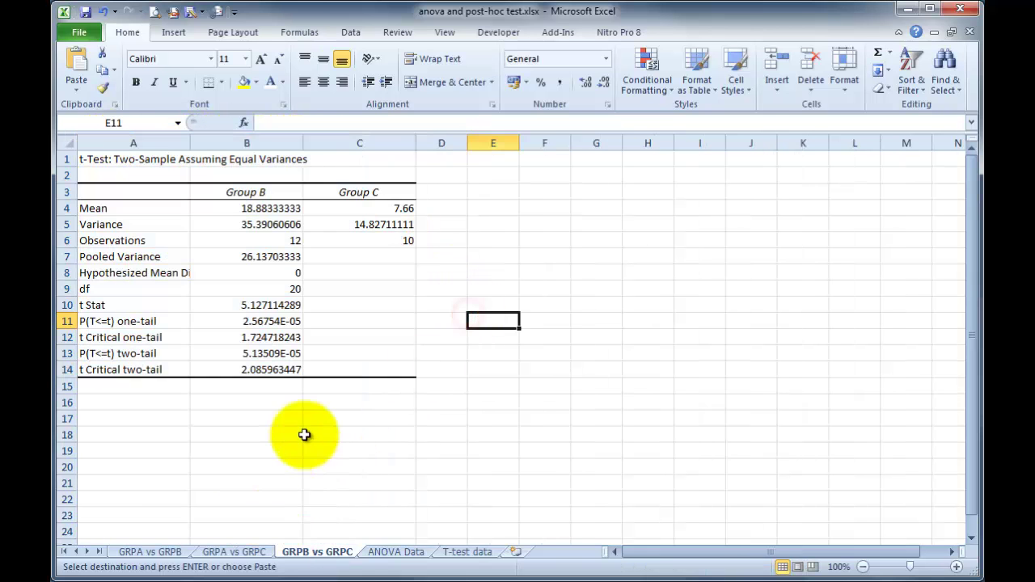
- Paste the copied threshold and comparison formula at D13 on the GRPB vs GRPC sheet
click(441, 352)
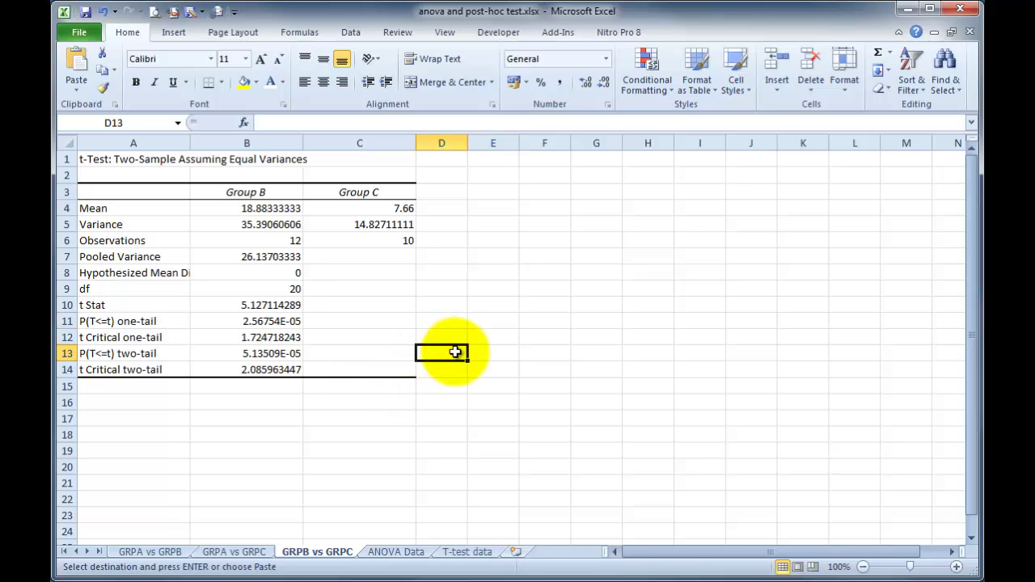
key(ctrl+v)
click(459, 385)
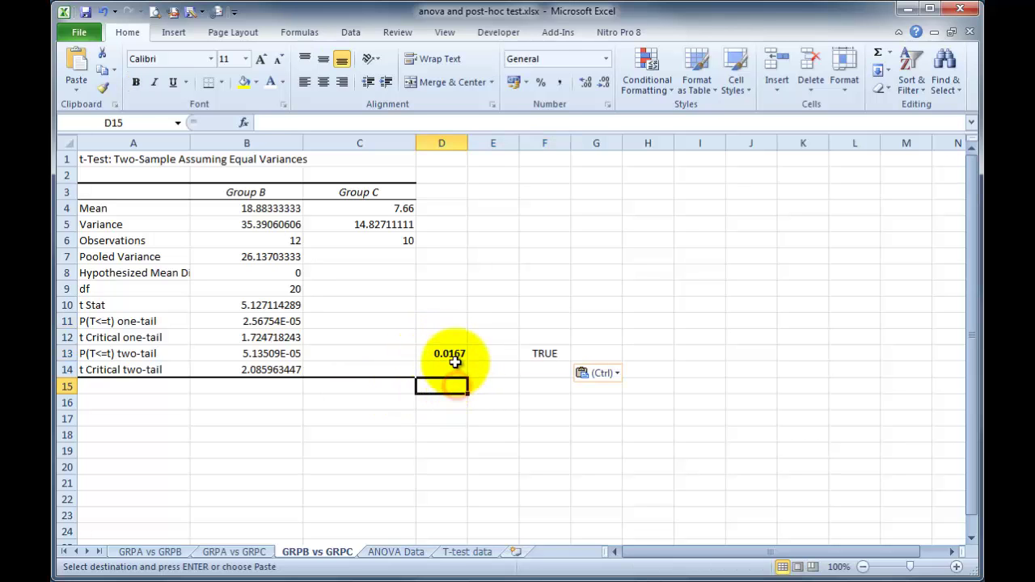
- Format the two-tail P value in B13 as Number with seven decimal places, and check it against the threshold in D13 and comparison in F13
click(279, 353)
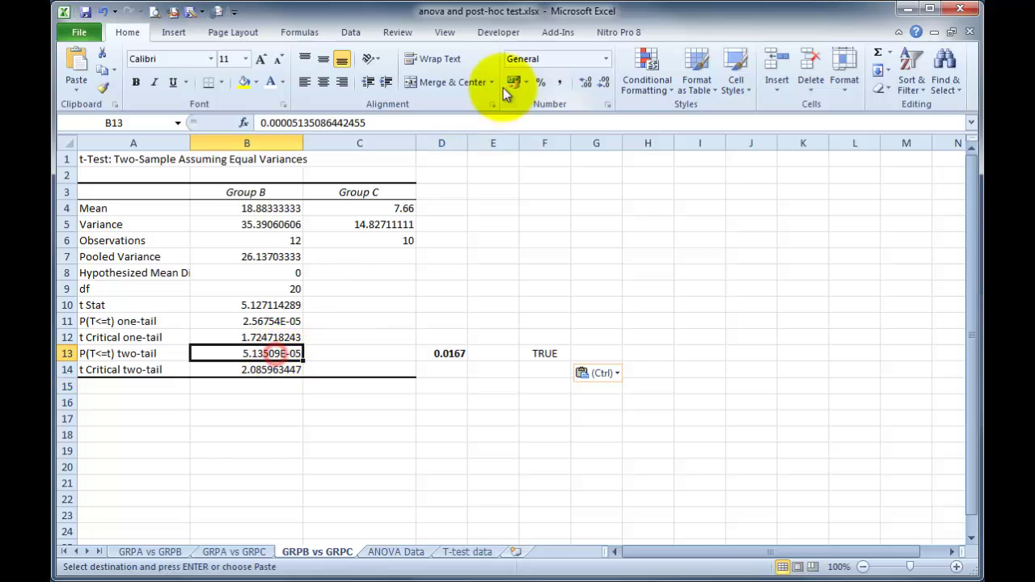
click(606, 59)
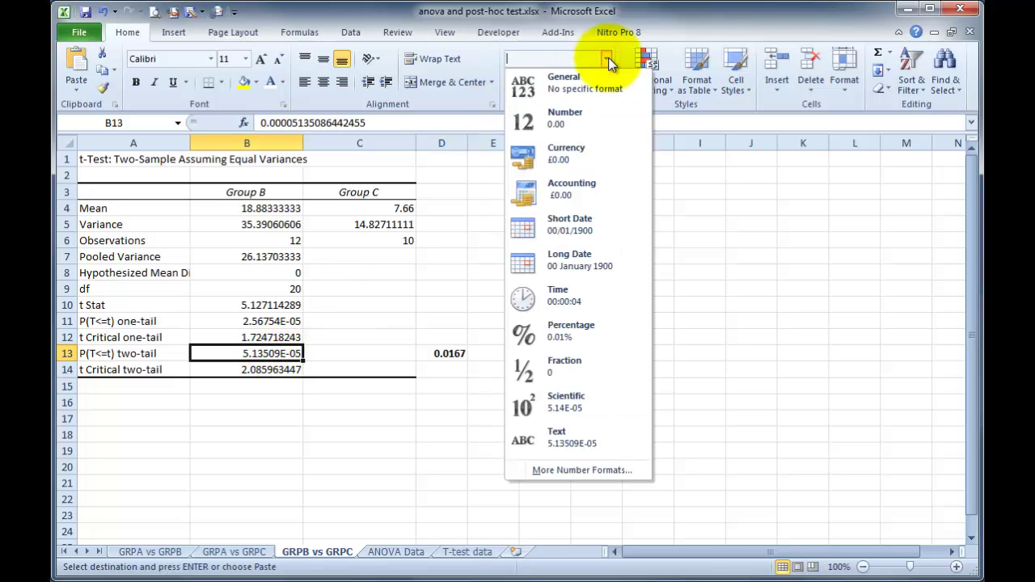
click(566, 117)
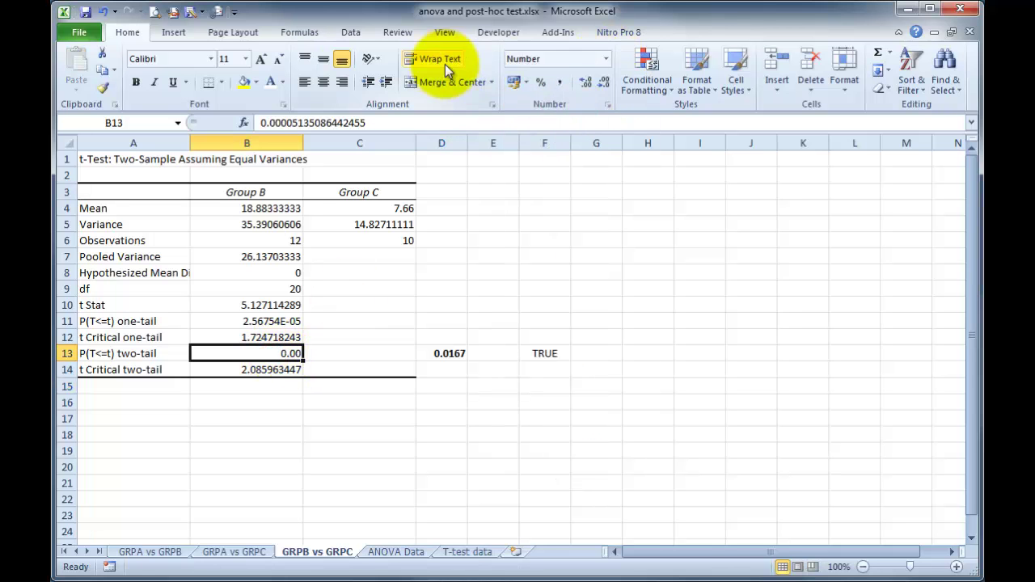
click(599, 87)
click(599, 87)
click(587, 88)
click(588, 89)
click(588, 89)
click(589, 90)
click(588, 89)
click(588, 89)
click(588, 89)
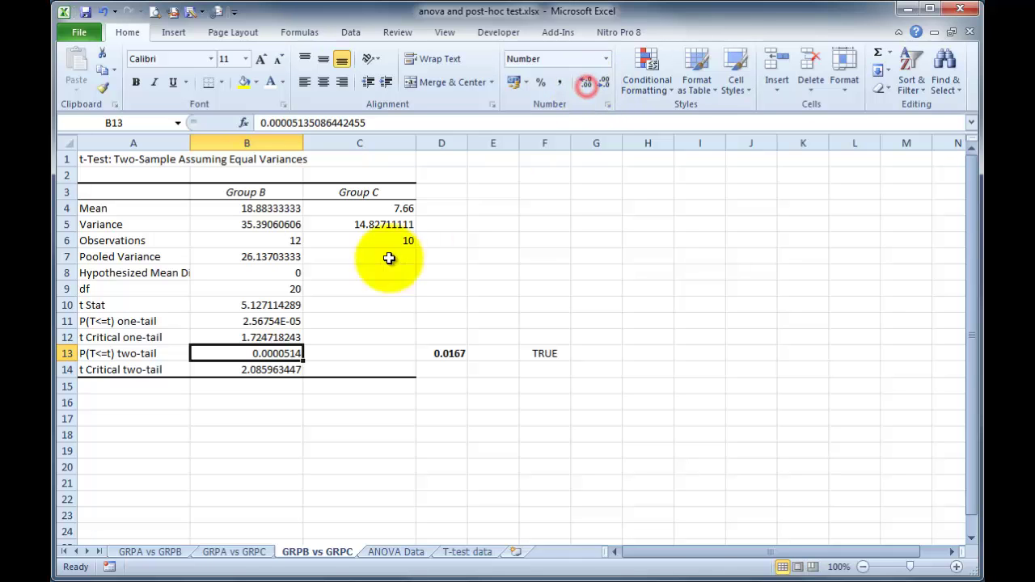
click(435, 353)
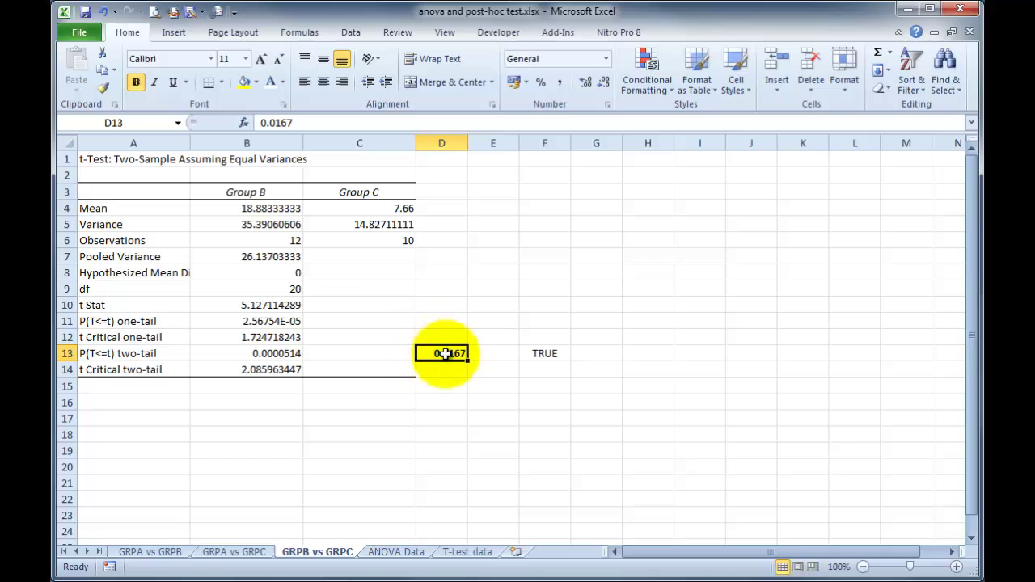
click(546, 352)
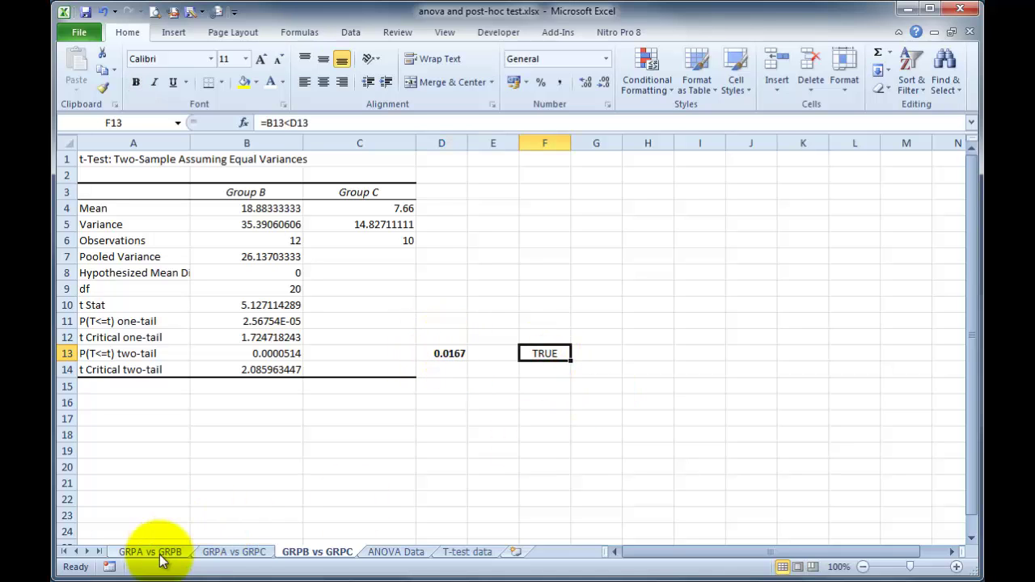
- Add a small text box containing "@" above the Group C error bar in the ANOVA Data sheet's chart
click(378, 553)
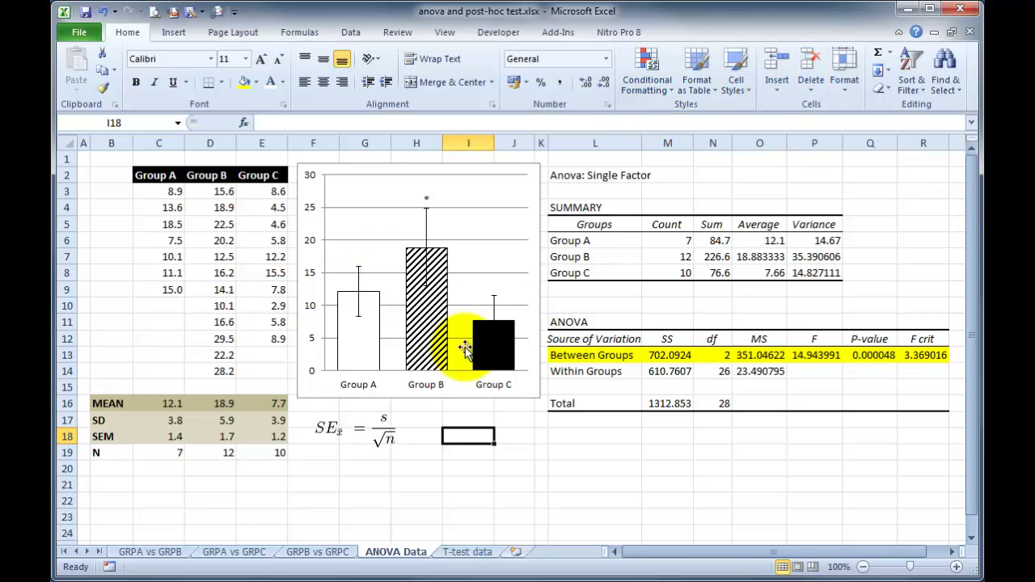
click(168, 32)
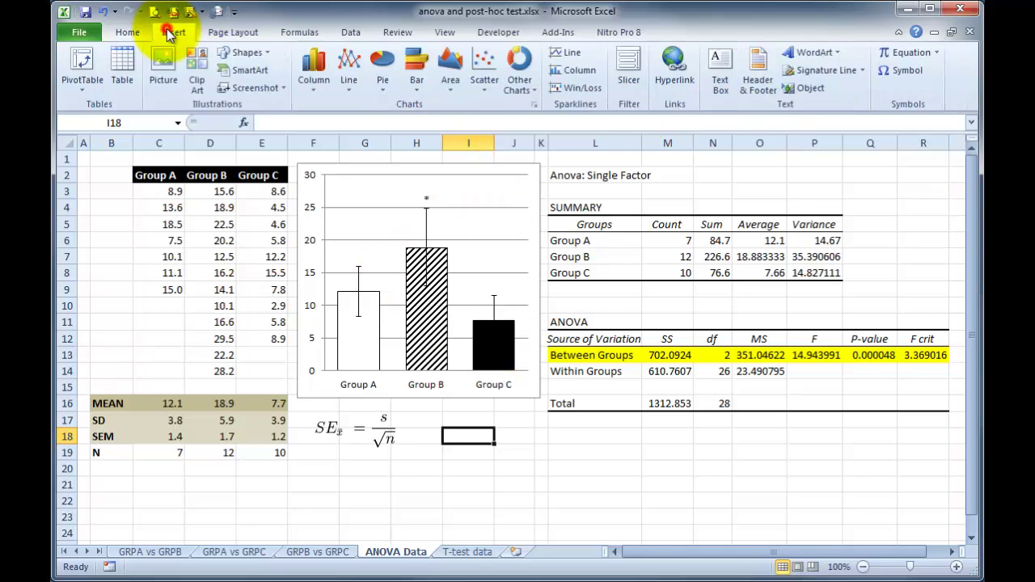
click(719, 69)
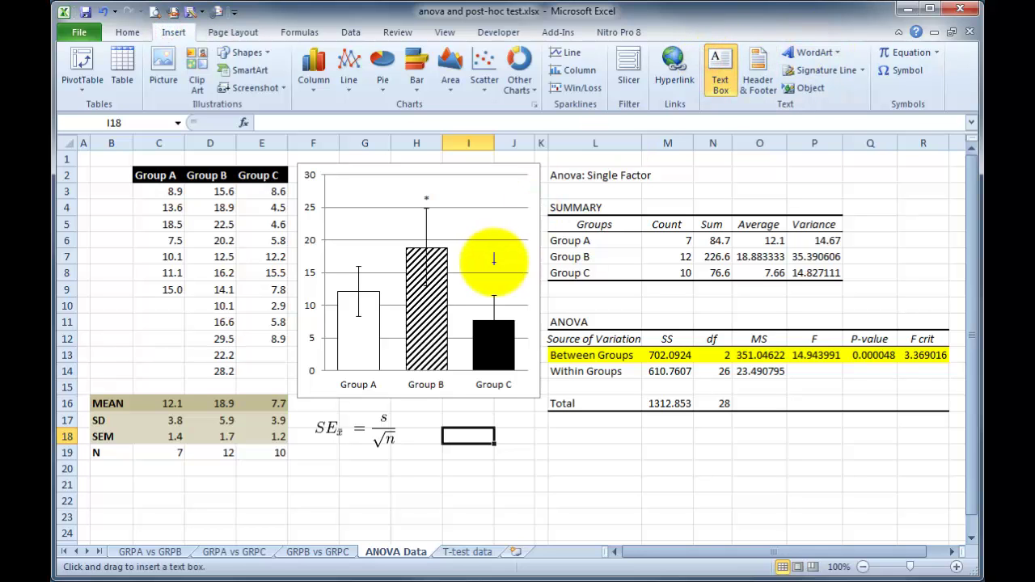
drag(484, 265, 507, 292)
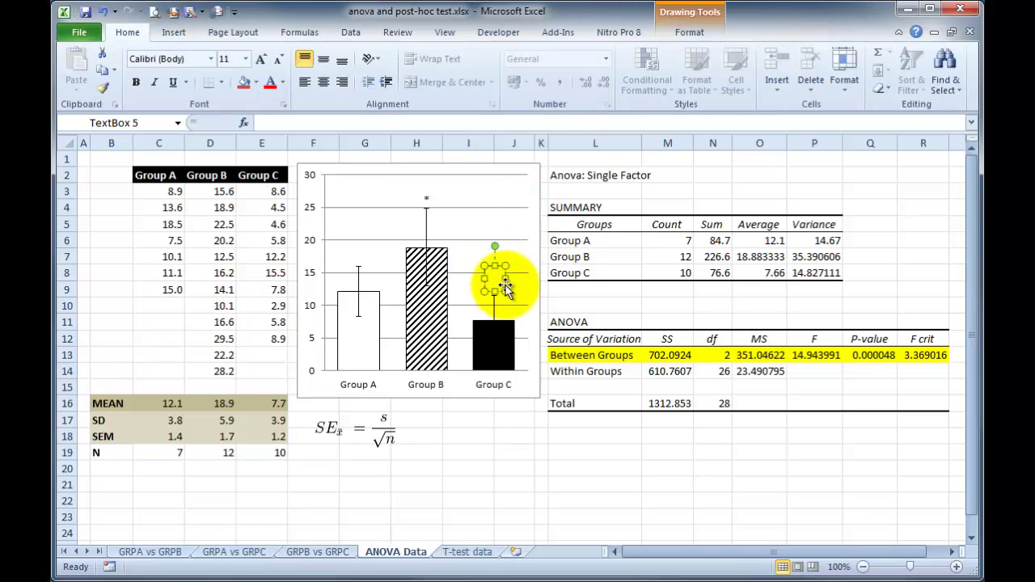
text(@)
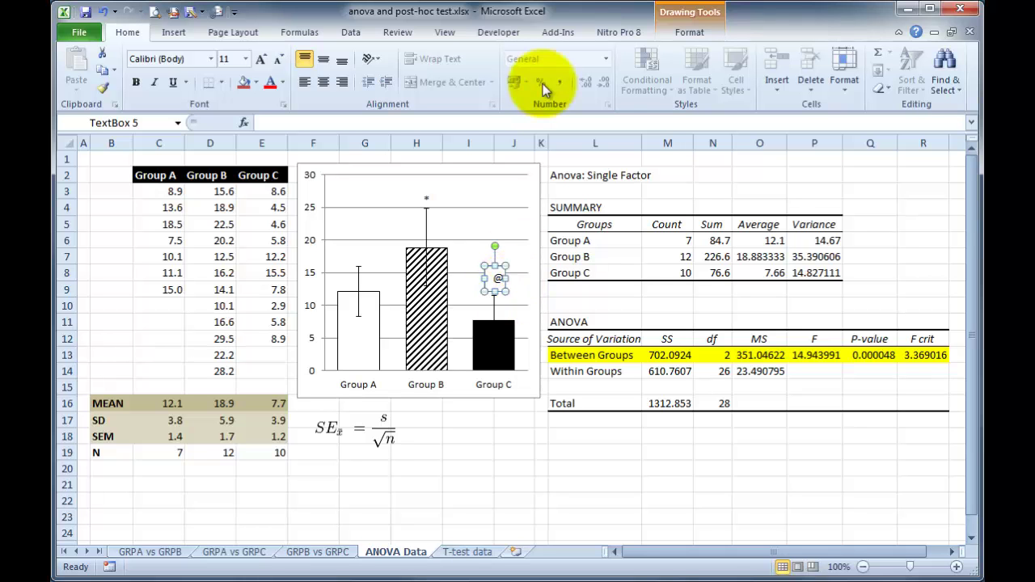
- Remove the outline from the "@" text box above the Group C bar
click(689, 33)
click(449, 70)
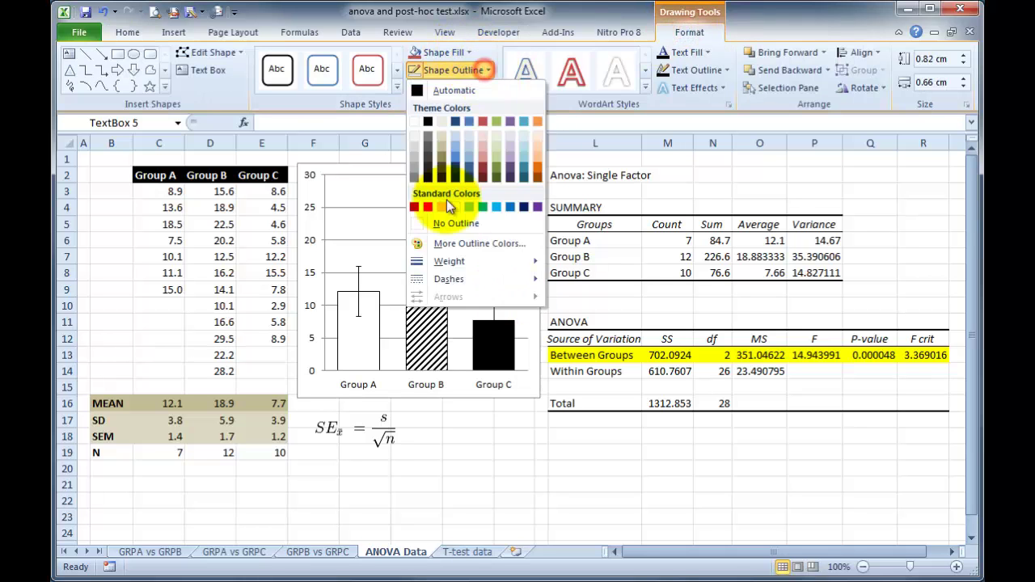
click(445, 225)
click(524, 435)
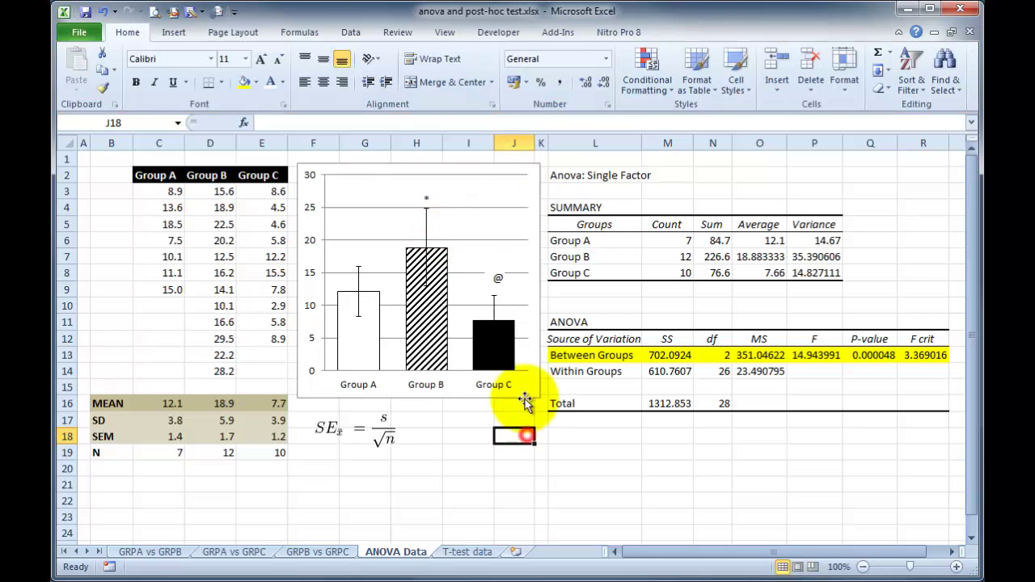
- Centre the "@" text box over the Group C error bar and set its shape fill to No Fill
click(499, 281)
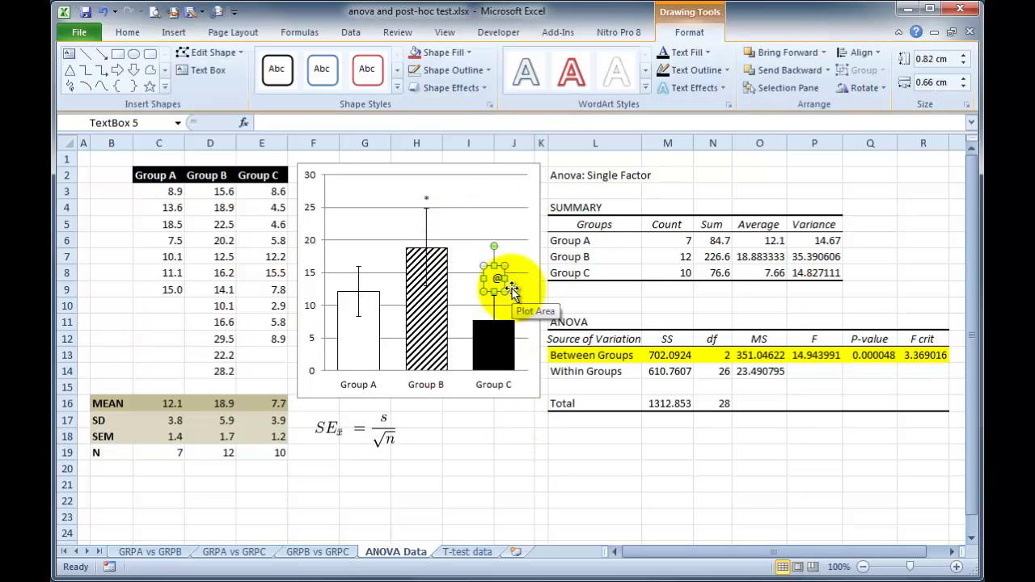
drag(512, 290, 508, 292)
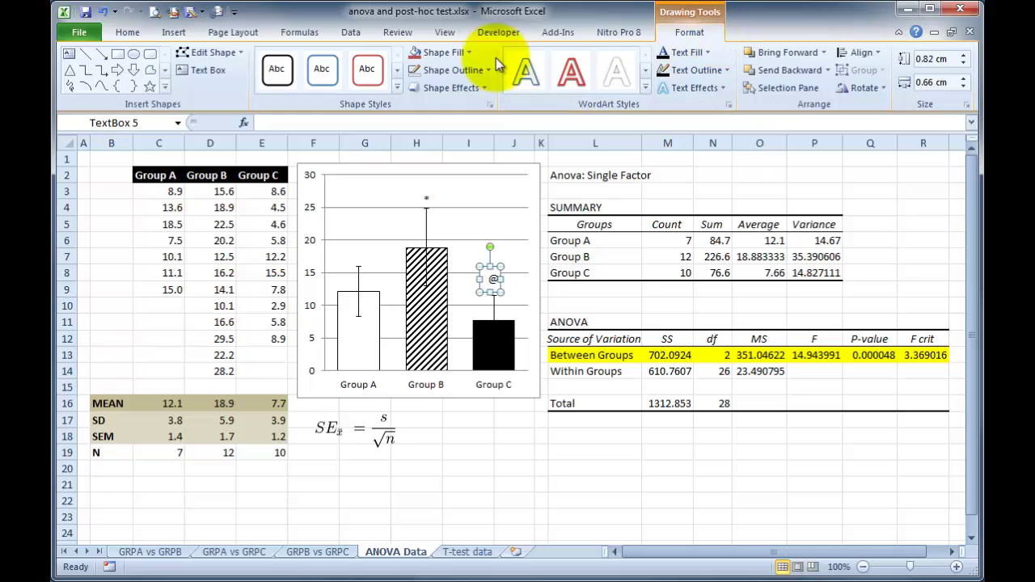
click(453, 52)
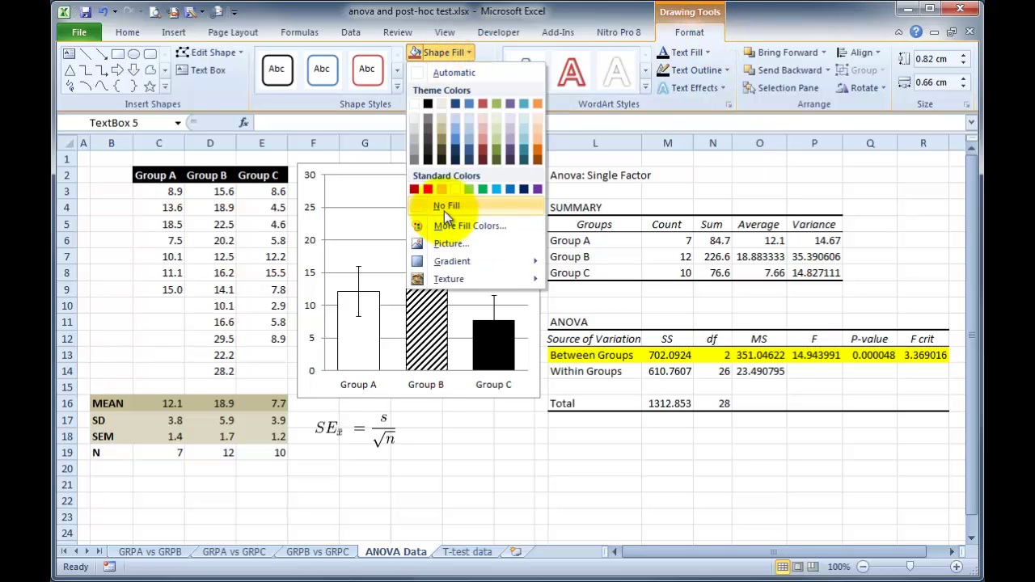
click(445, 207)
click(541, 469)
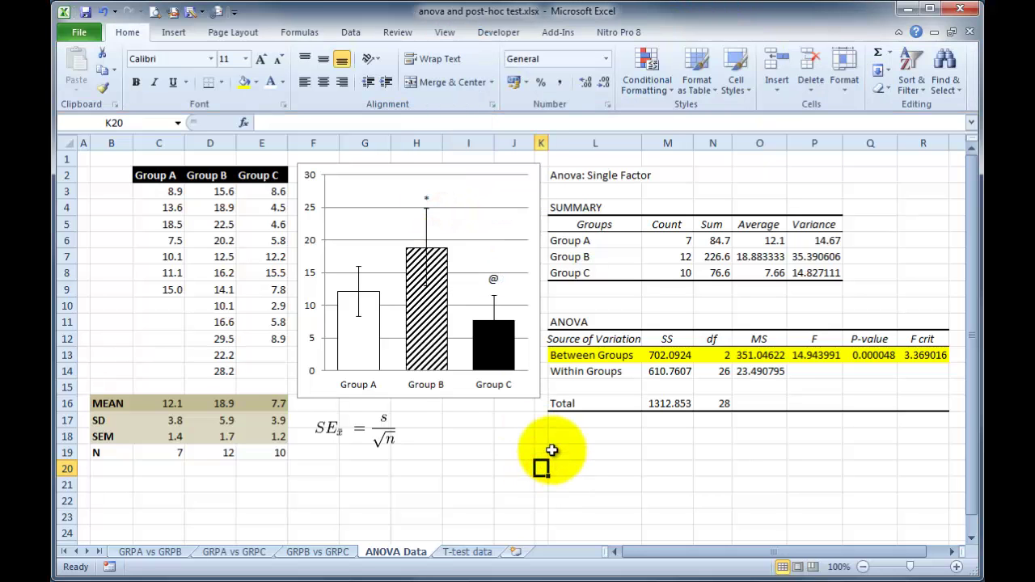